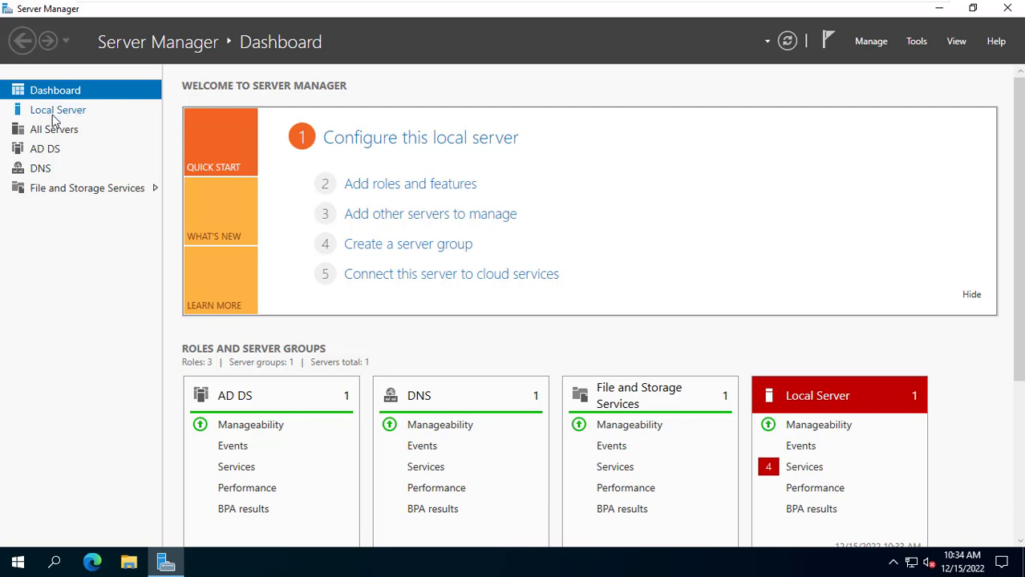
Show the Local Server page, then open Active Directory Users and Computers and close it.
left_click(57, 112)
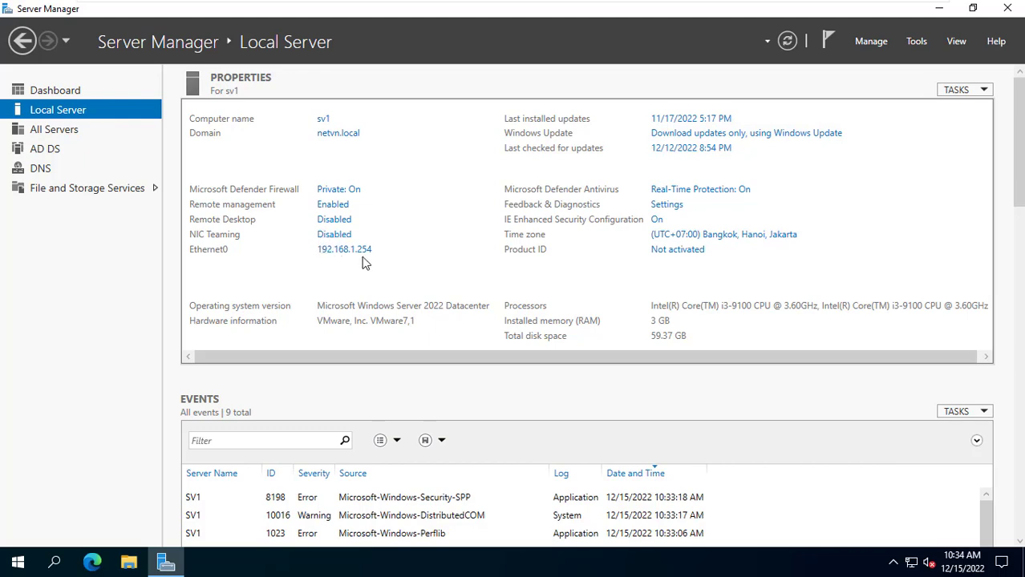
left_click(916, 42)
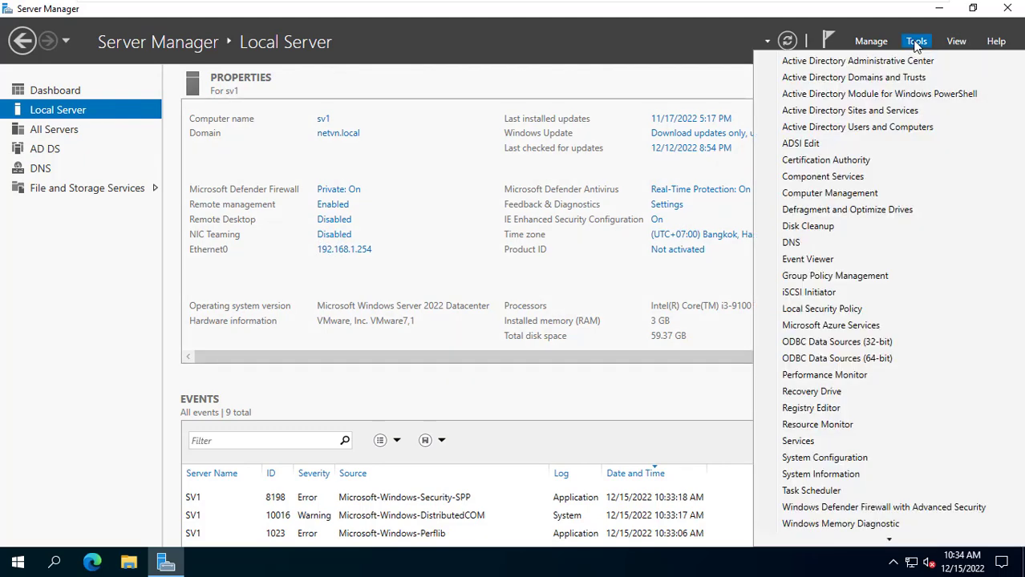
left_click(886, 130)
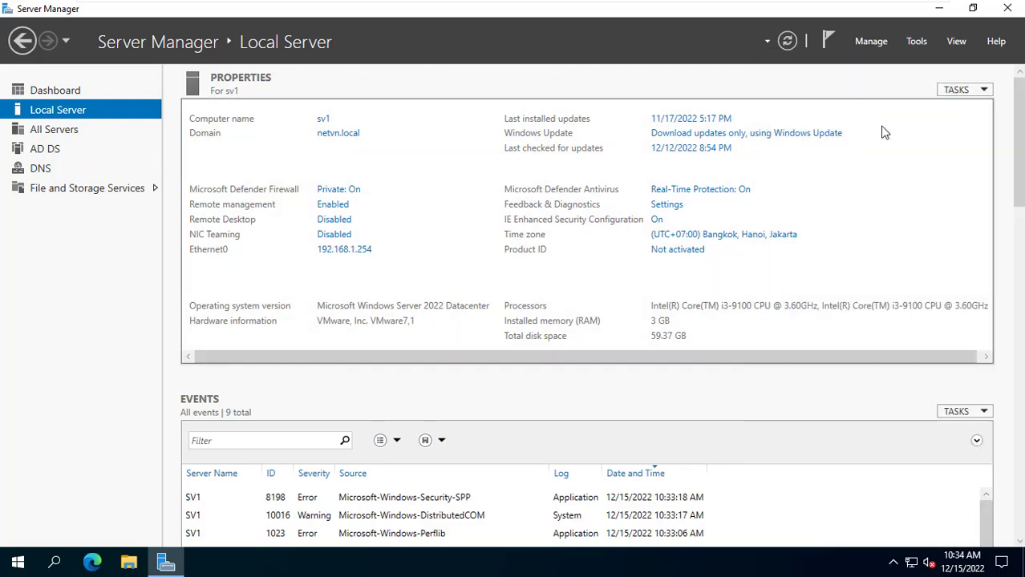
left_click(201, 99)
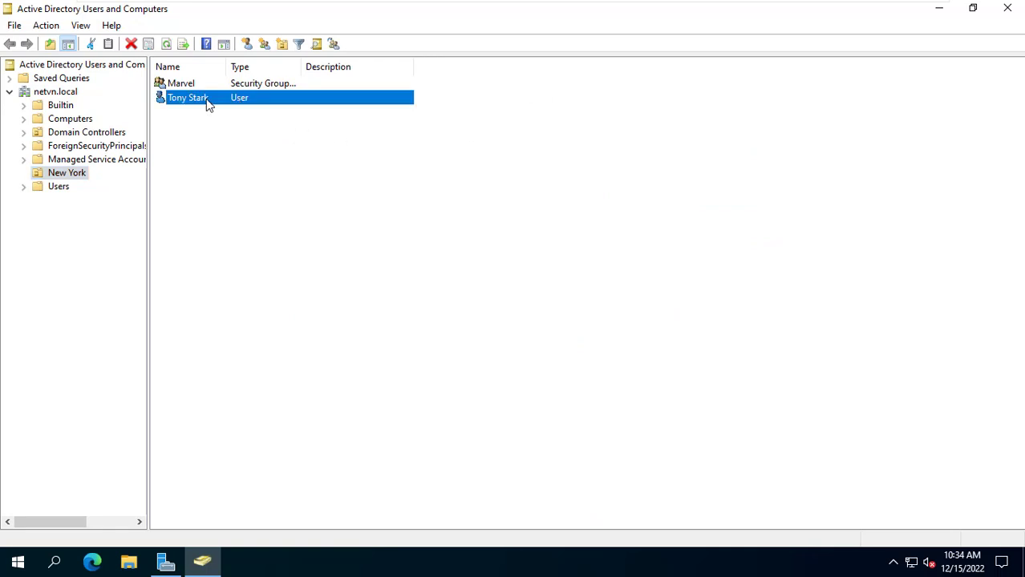
left_click(1007, 9)
Confirm in the firewall's Allowed apps list that WMI is allowed on all three profiles.
left_click(939, 8)
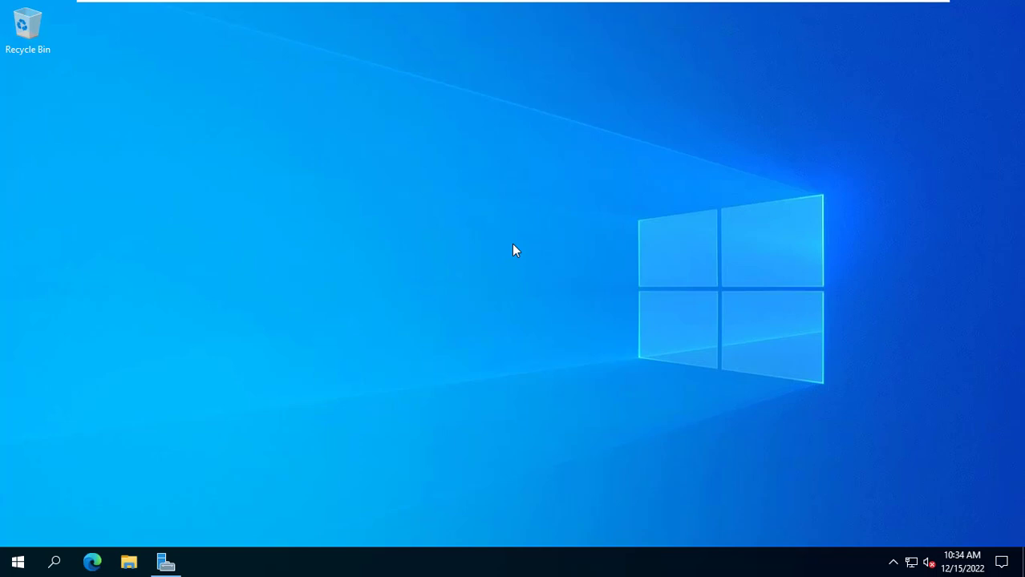
left_click(67, 562)
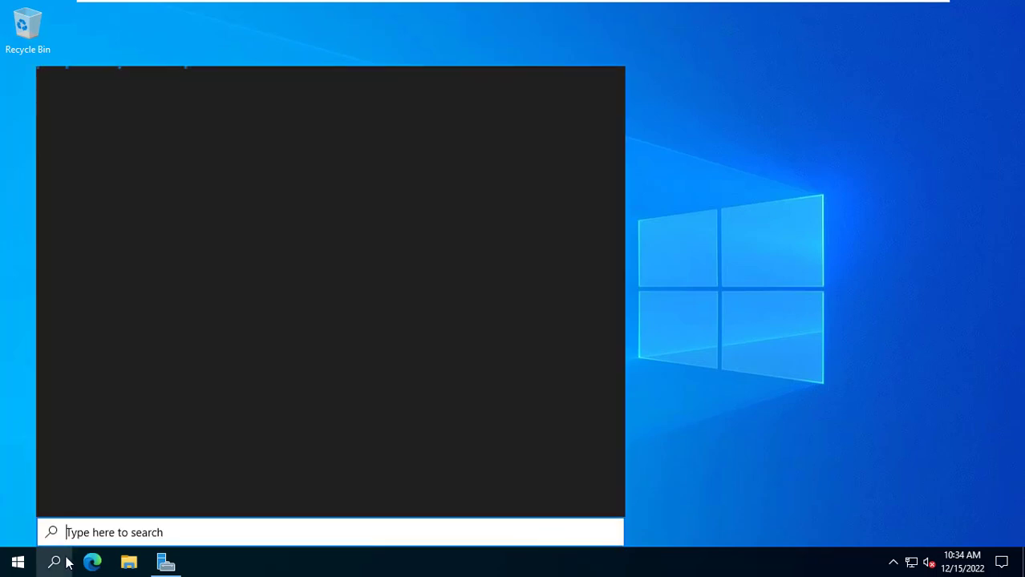
type("Allow")
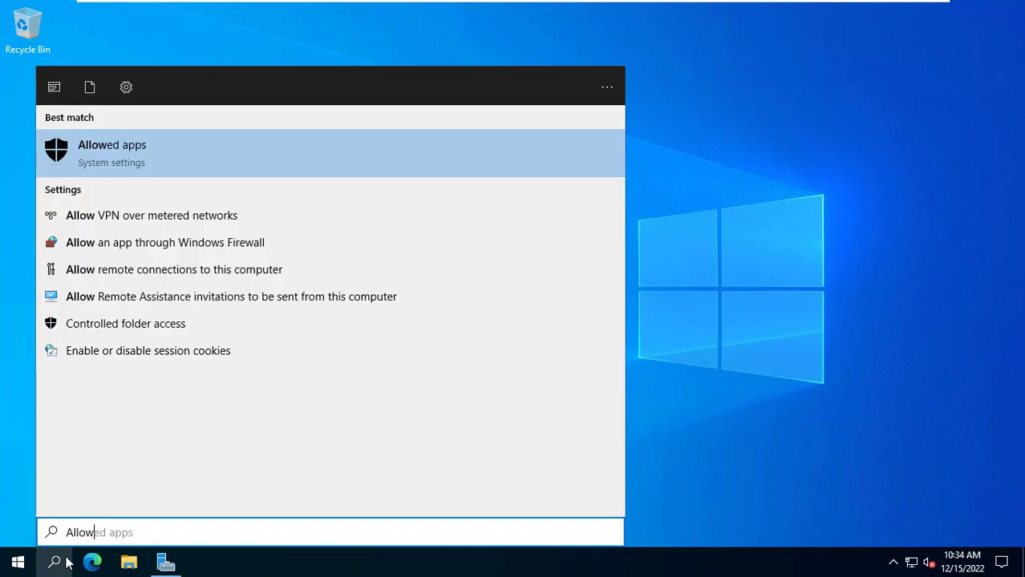
left_click(136, 254)
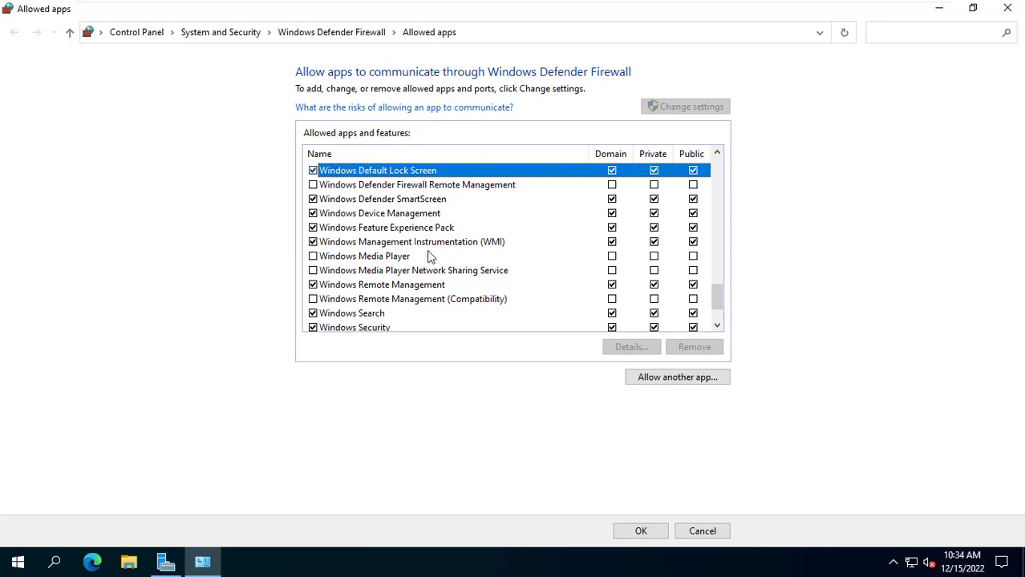
left_click(418, 243)
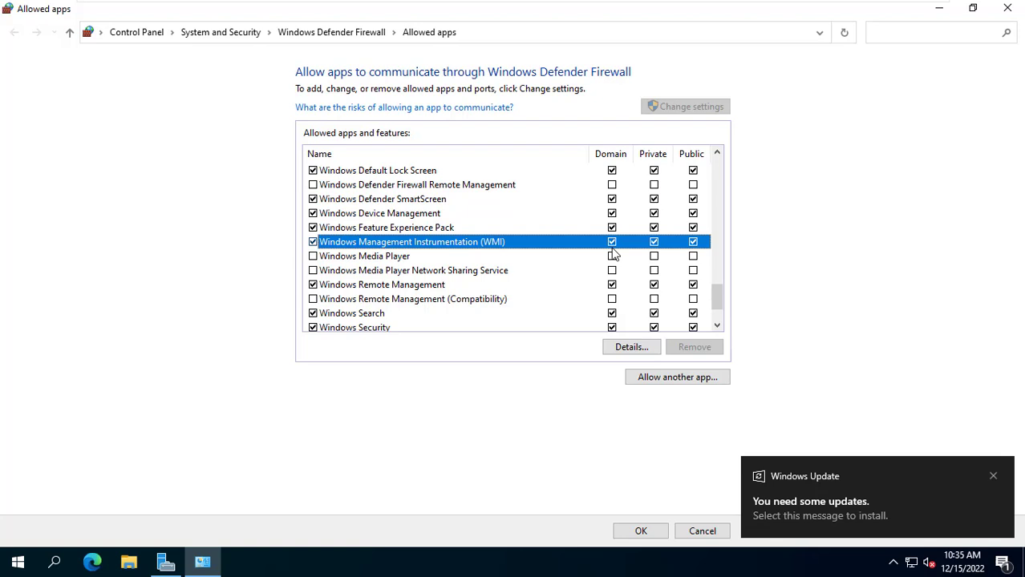
left_click(993, 478)
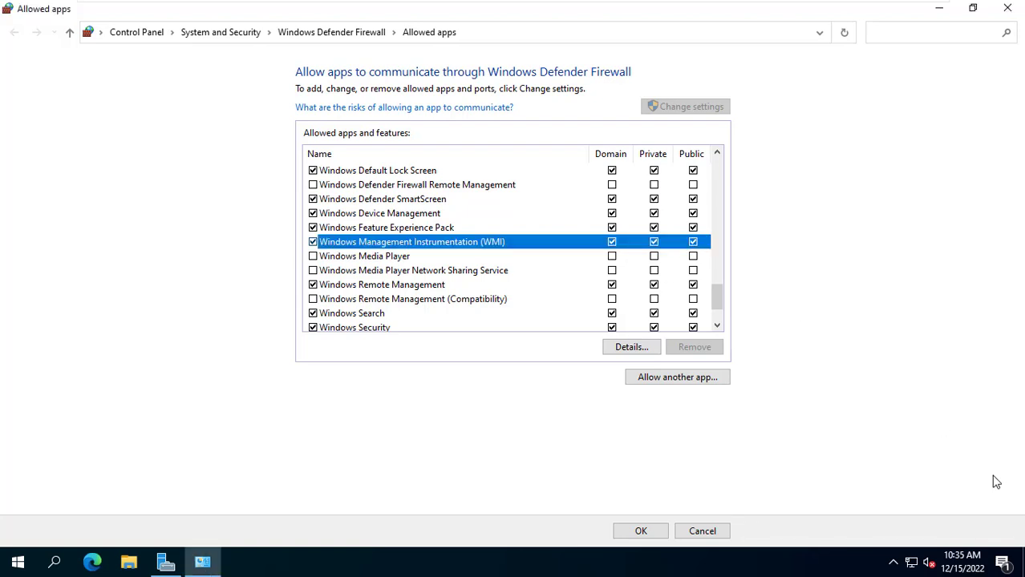
left_click(1007, 8)
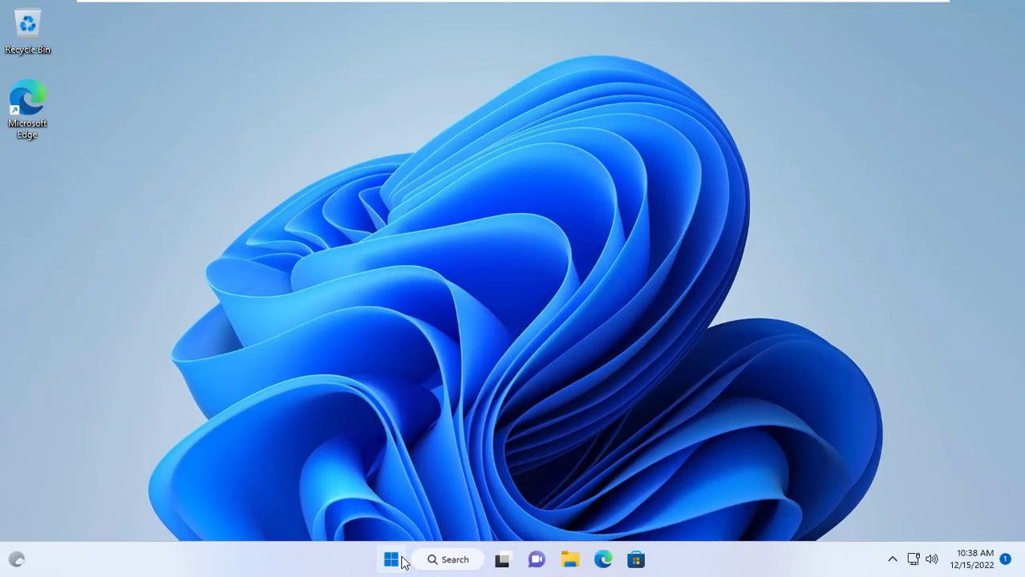
Disable IPv6 in the Ethernet0 adapter's properties.
right_click(393, 559)
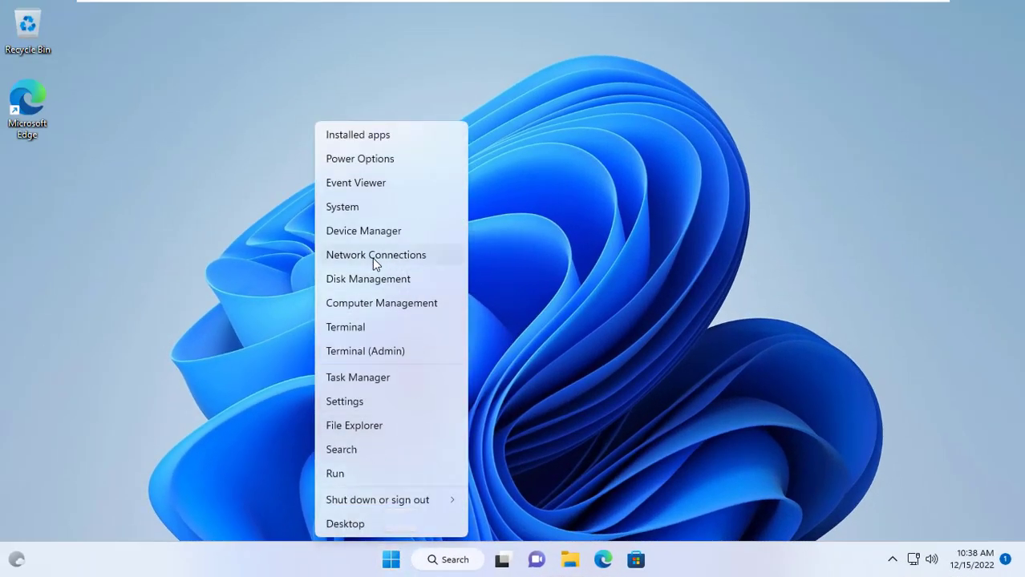
left_click(401, 255)
left_click(180, 177)
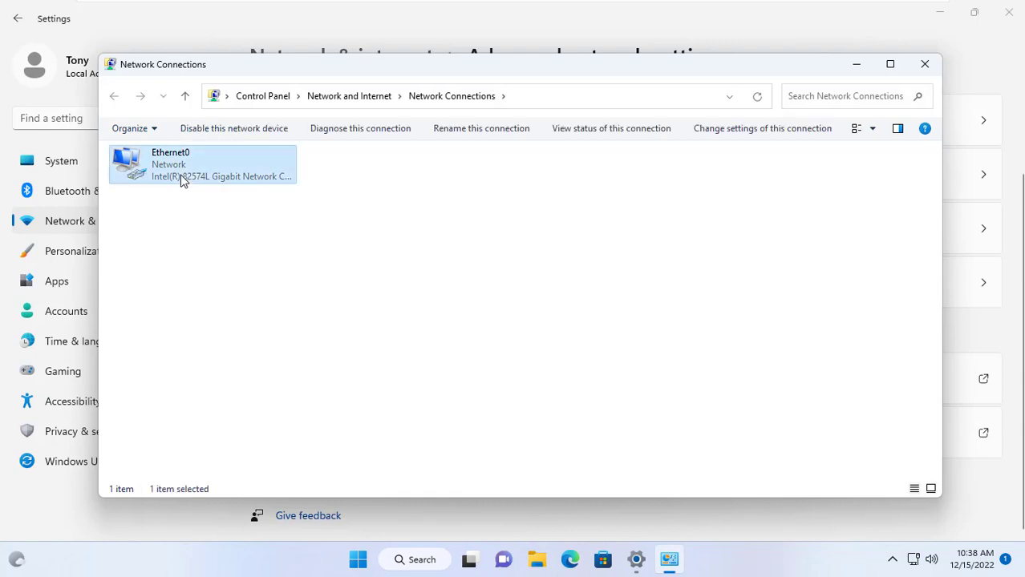
right_click(181, 177)
left_click(215, 318)
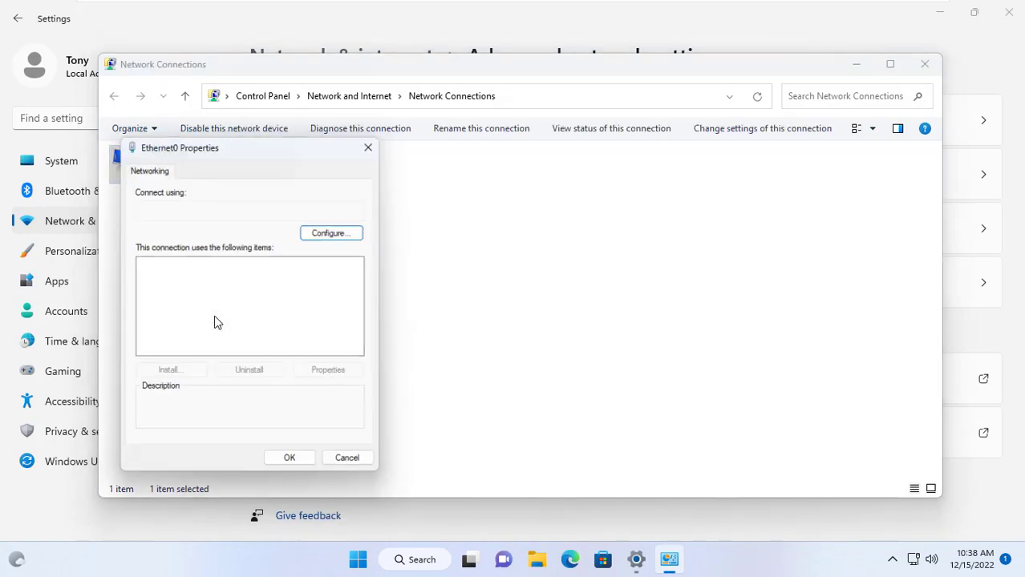
left_click(143, 340)
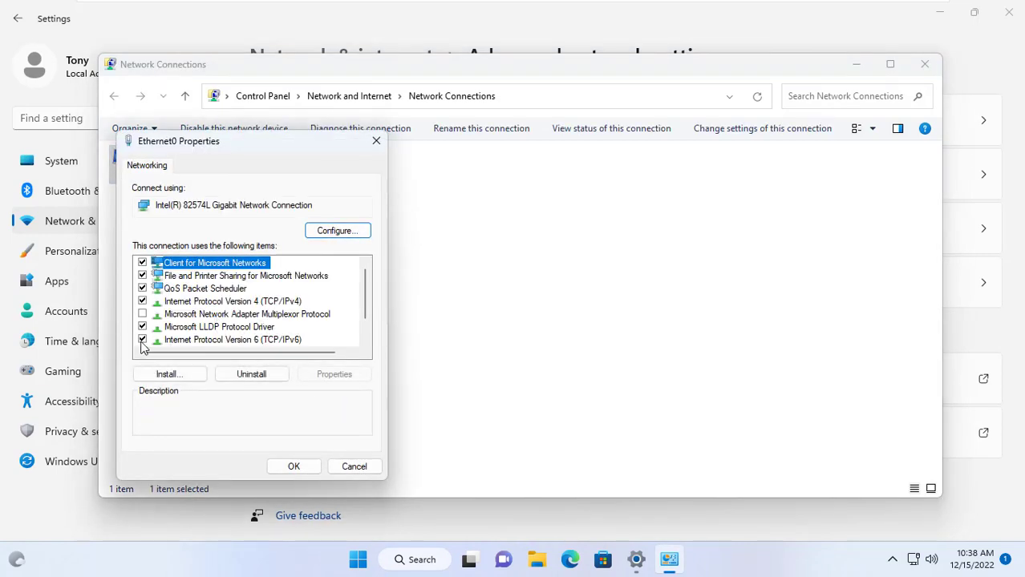
Set Ethernet0's IPv4 preferred DNS server to 192.168.1.254 and save the adapter settings.
left_click(258, 303)
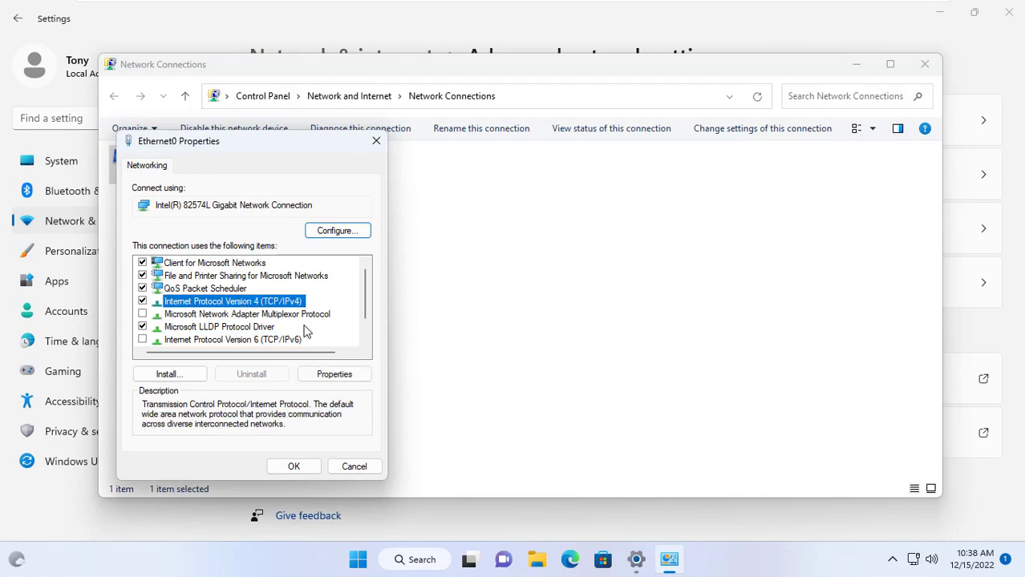
left_click(325, 375)
left_click_drag(313, 208, 559, 156)
left_click(473, 356)
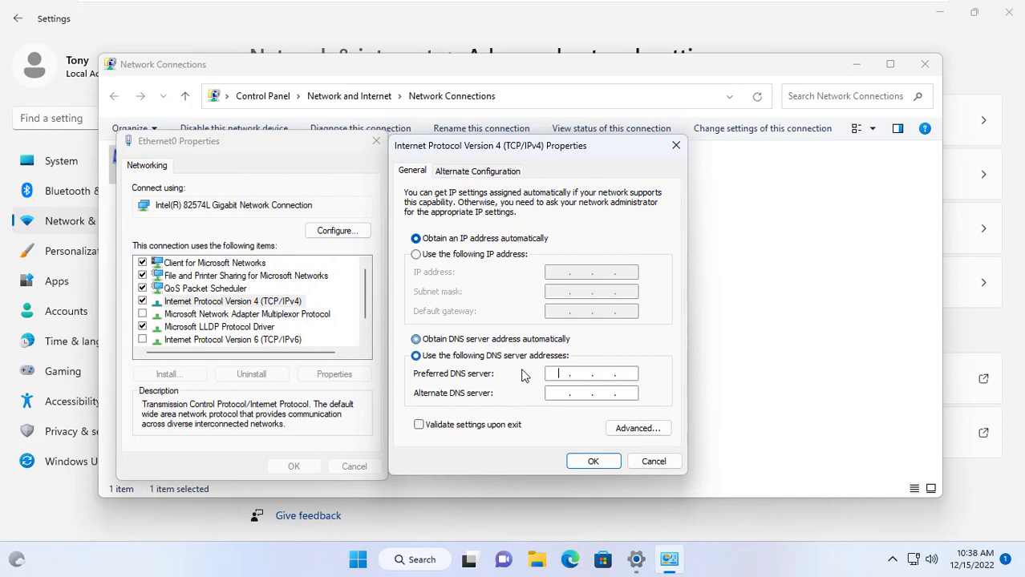
left_click(577, 373)
type("192.168.1.254")
left_click_drag(619, 373, 645, 374)
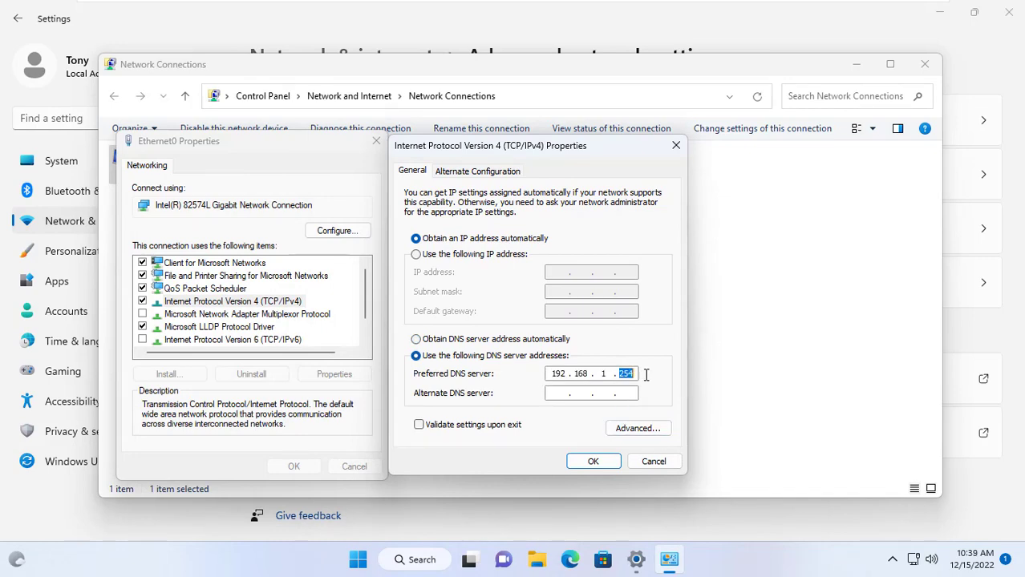
left_click(593, 461)
left_click(310, 464)
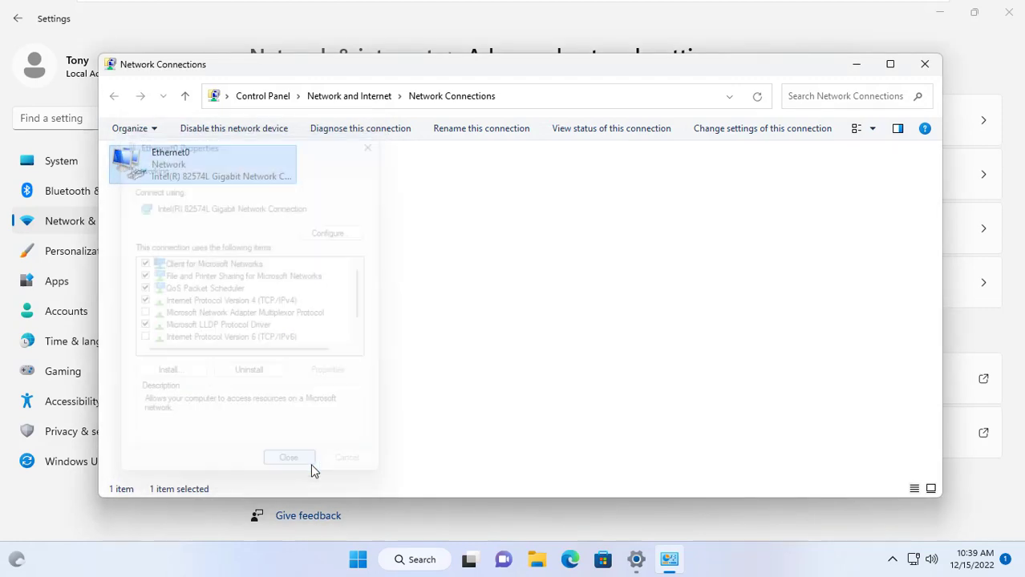
Open the computer name and domain settings from Settings' System About page.
left_click(931, 71)
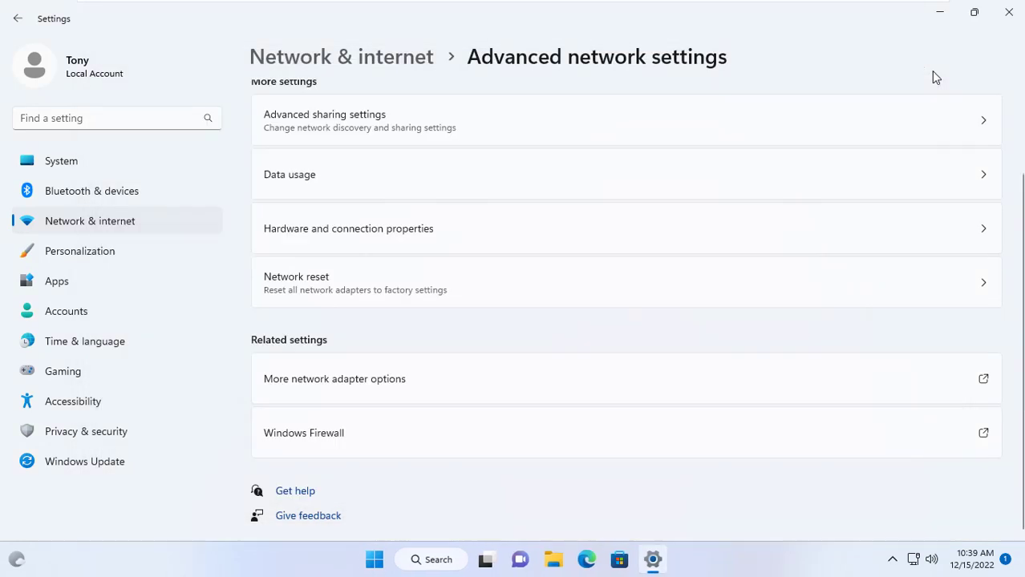
left_click(107, 172)
scroll(316, 274, "down", 6)
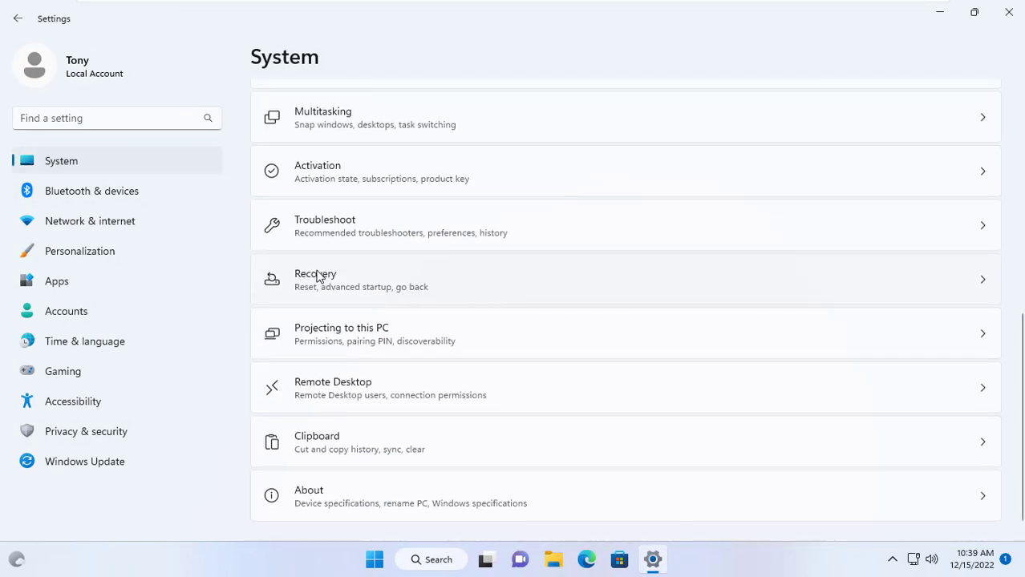
left_click(306, 489)
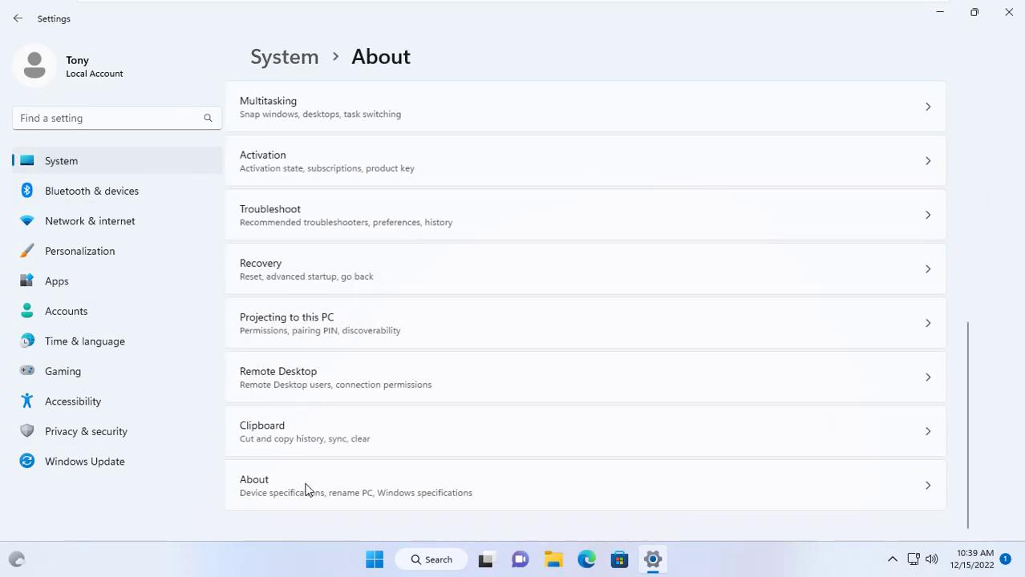
left_click(390, 358)
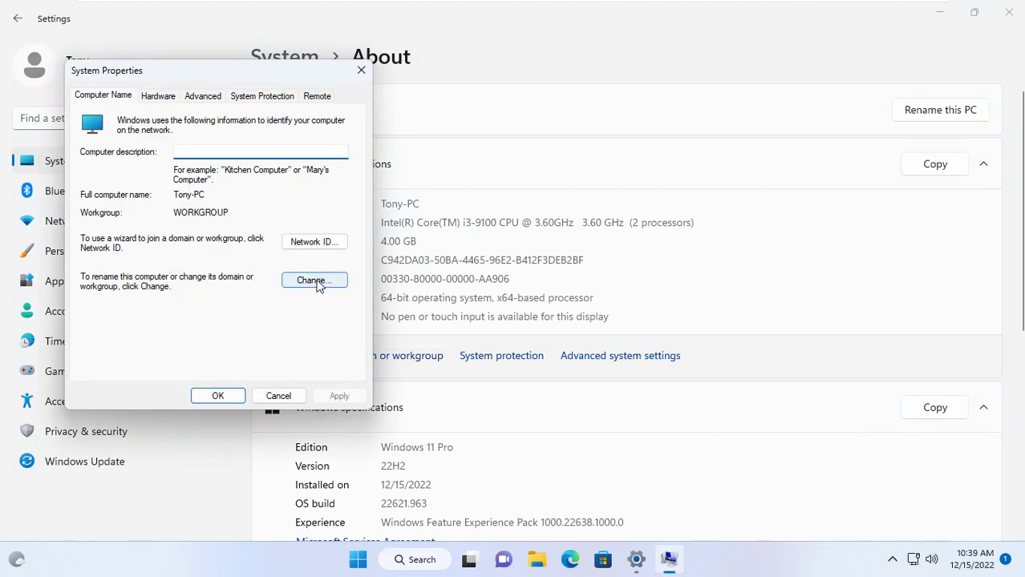
left_click(311, 280)
left_click_drag(218, 96, 528, 104)
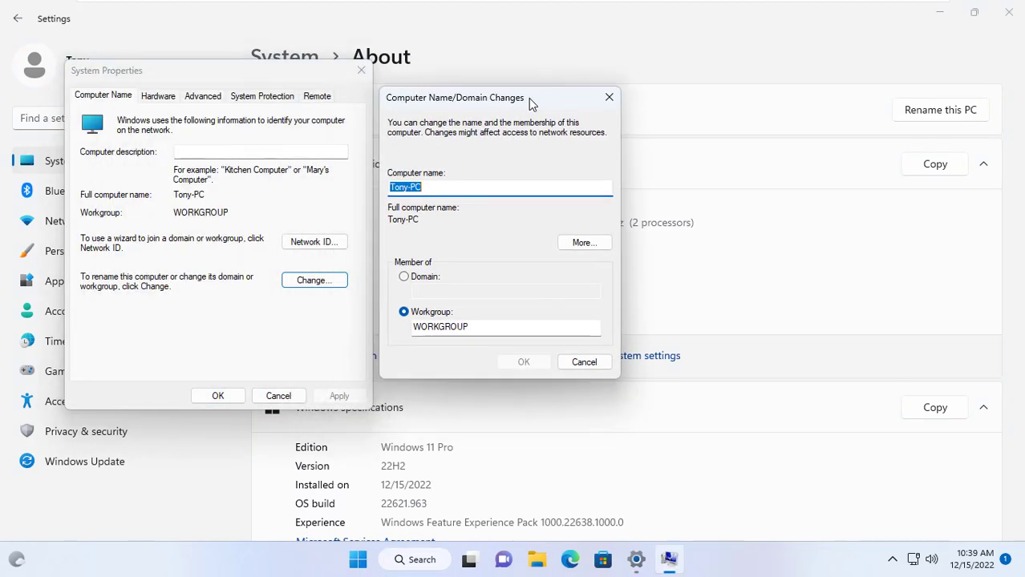
Join the netvn.local domain with Administrator credentials and accept the welcome and restart notices.
left_click(415, 277)
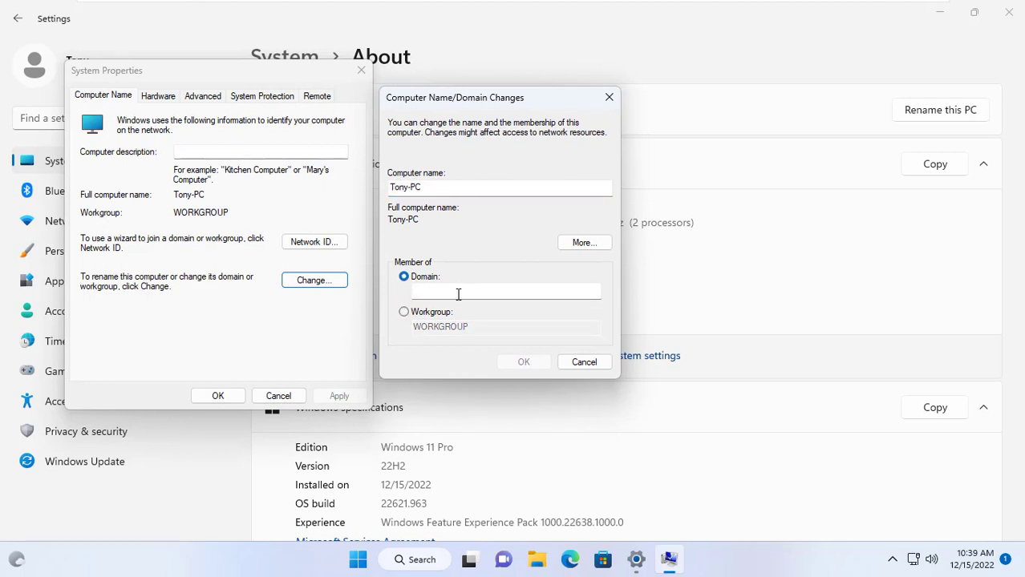
type("ne")
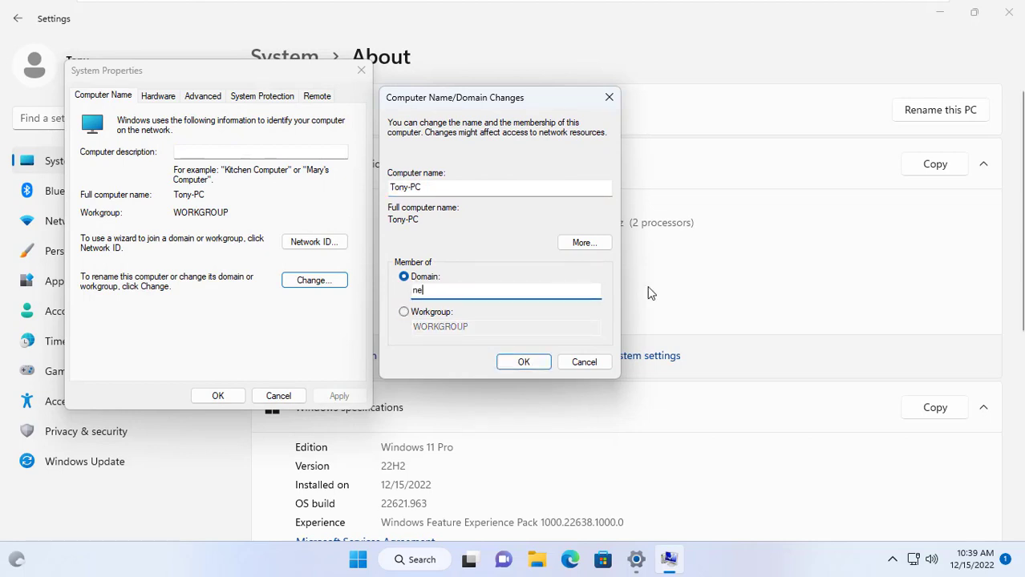
type("tvn.local")
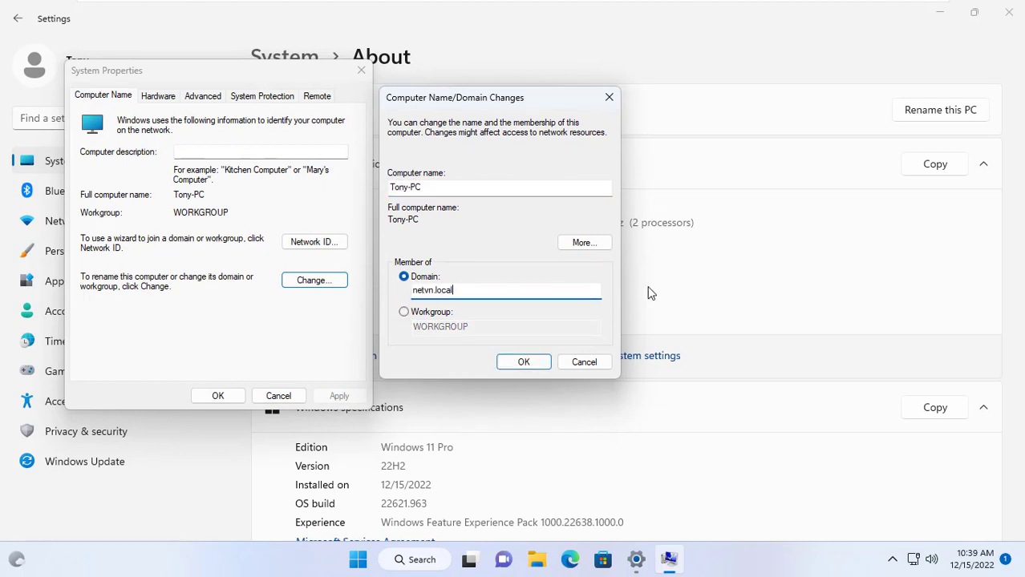
left_click(520, 371)
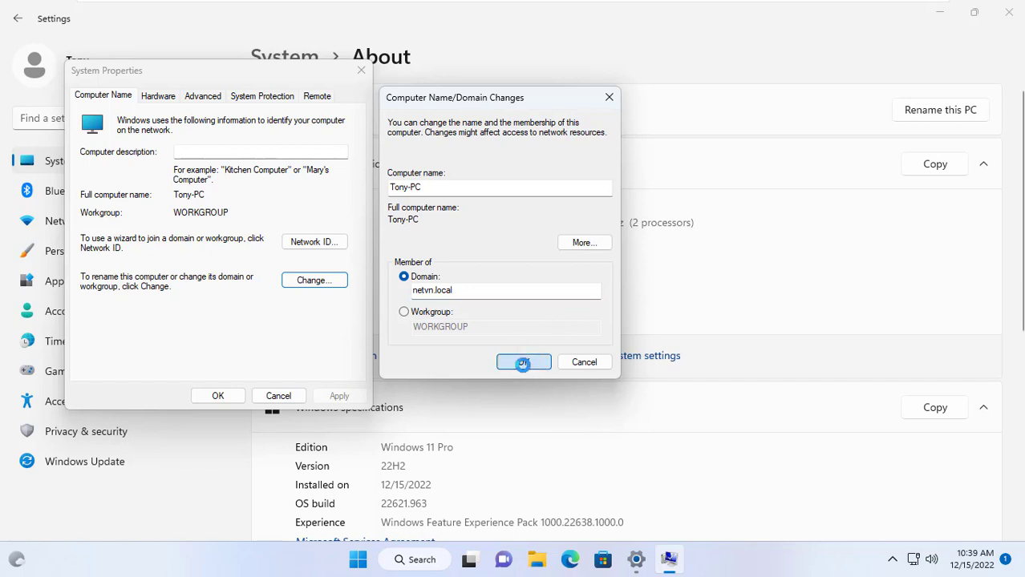
type("Administrator")
key("Tab")
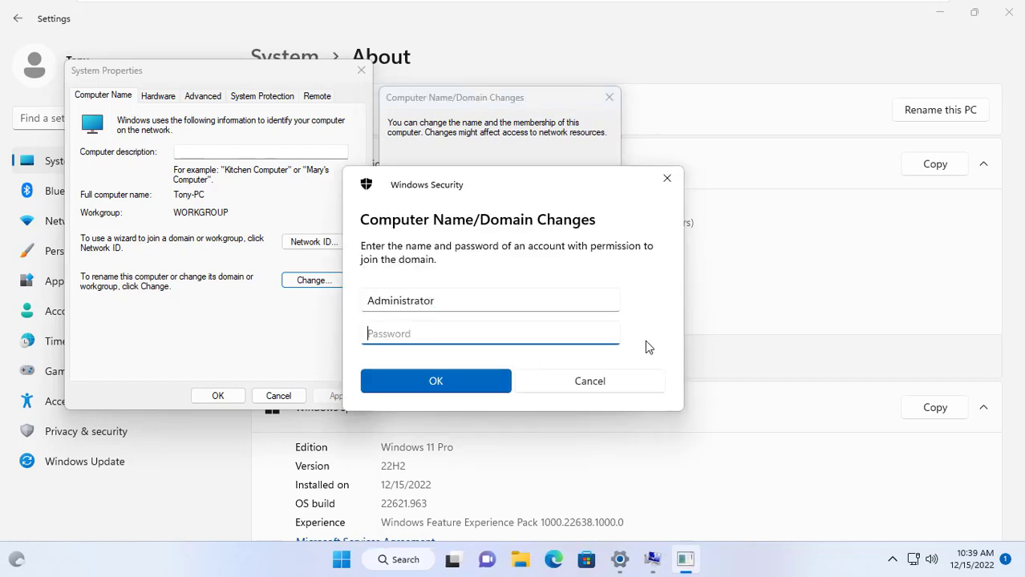
type("•••••••")
left_click(438, 386)
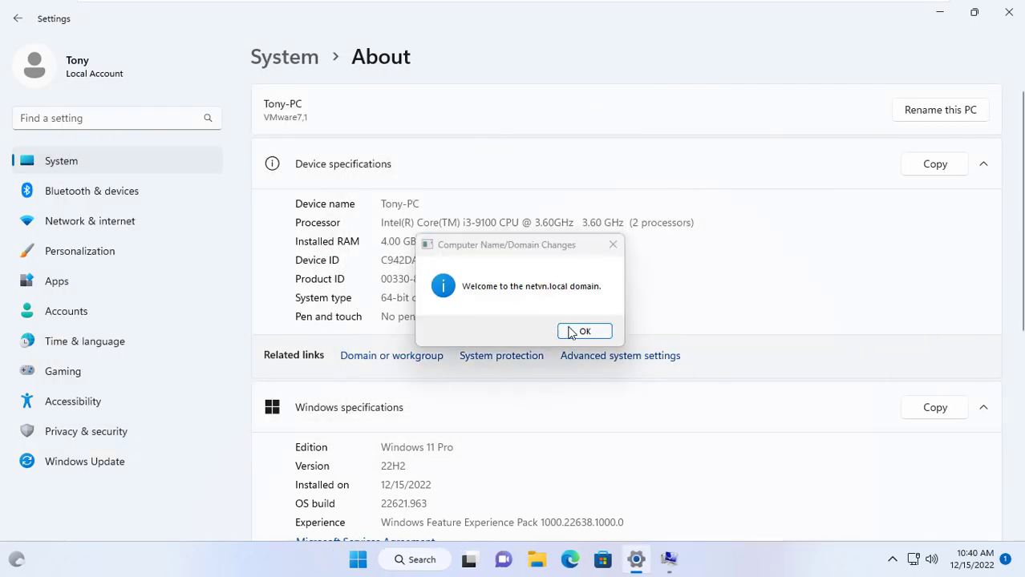
left_click(575, 332)
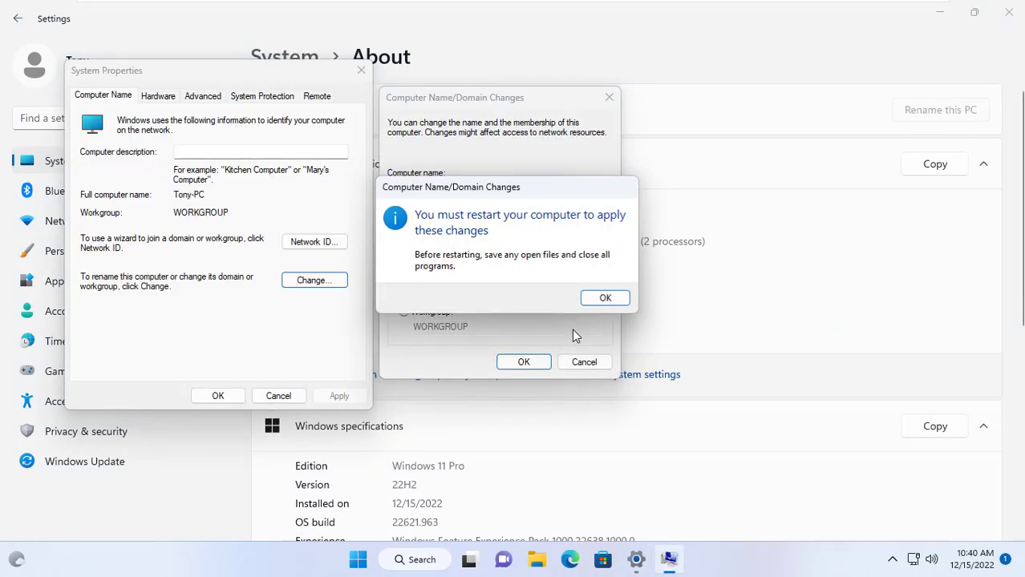
left_click(612, 299)
left_click(238, 396)
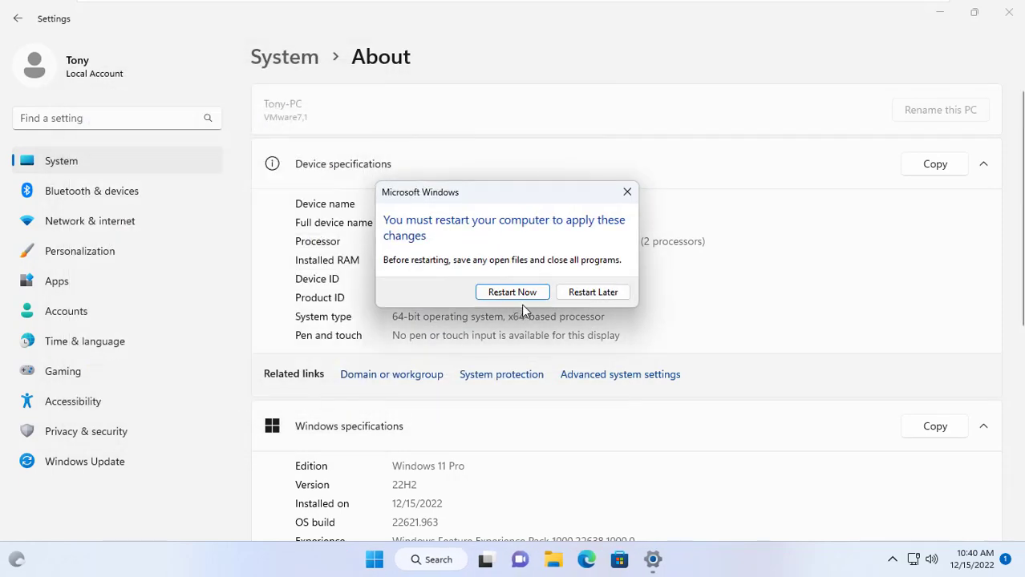
Restart now, then sign in as Other user with the NETVN domain account's name and password.
left_click(511, 292)
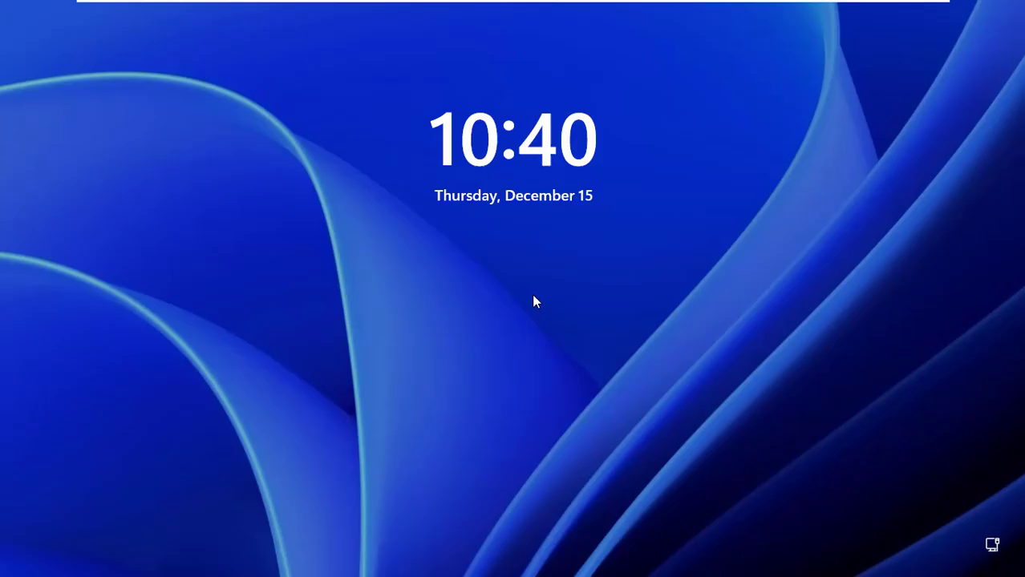
left_click(497, 298)
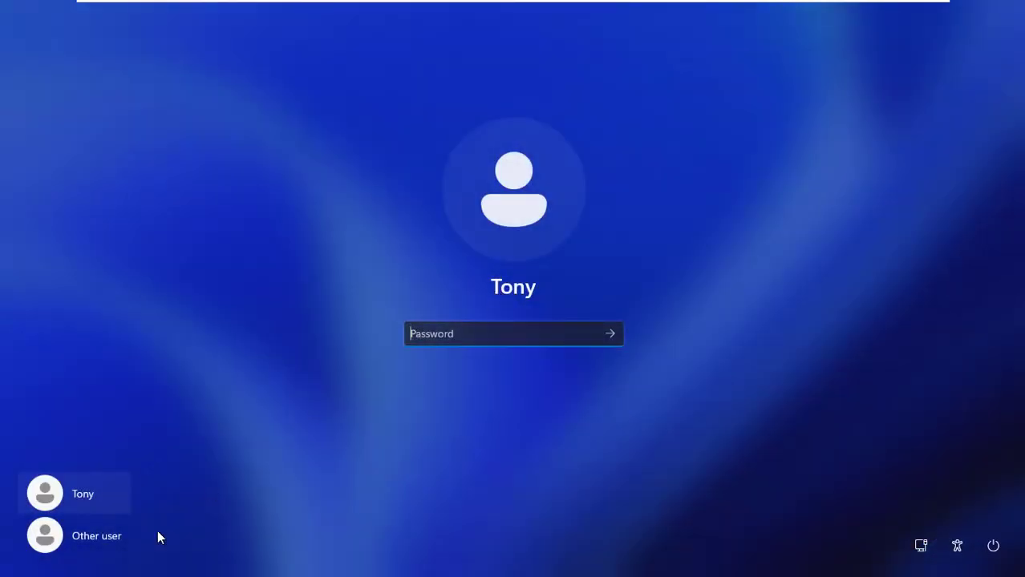
left_click(85, 545)
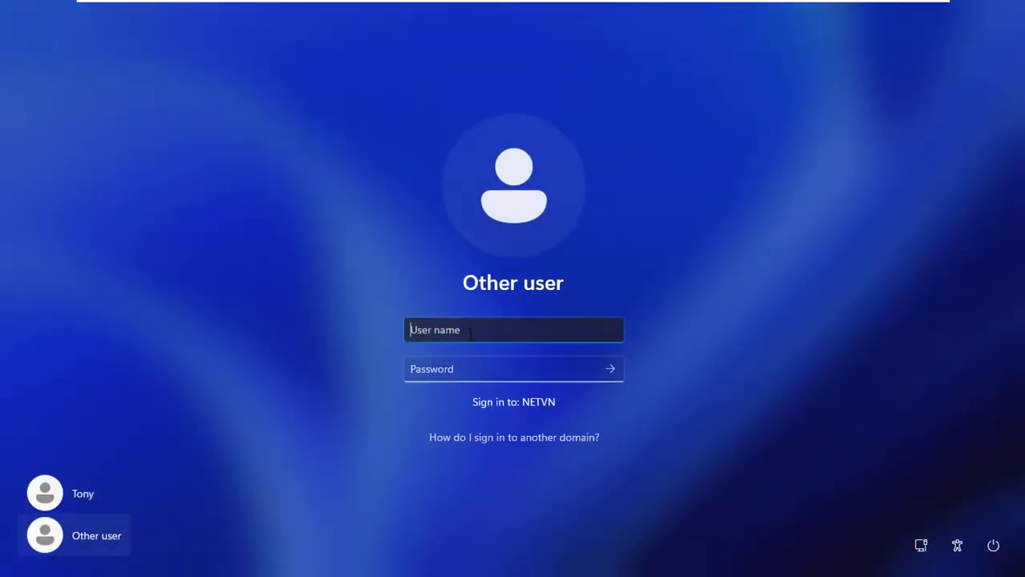
type("tony")
key("Tab")
key("ctrl+v")
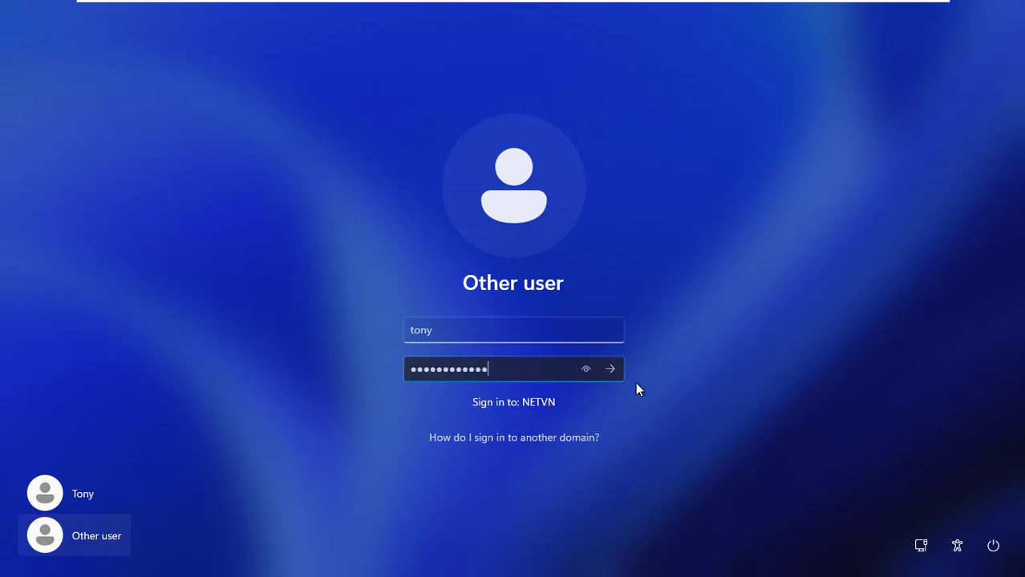
left_click(618, 371)
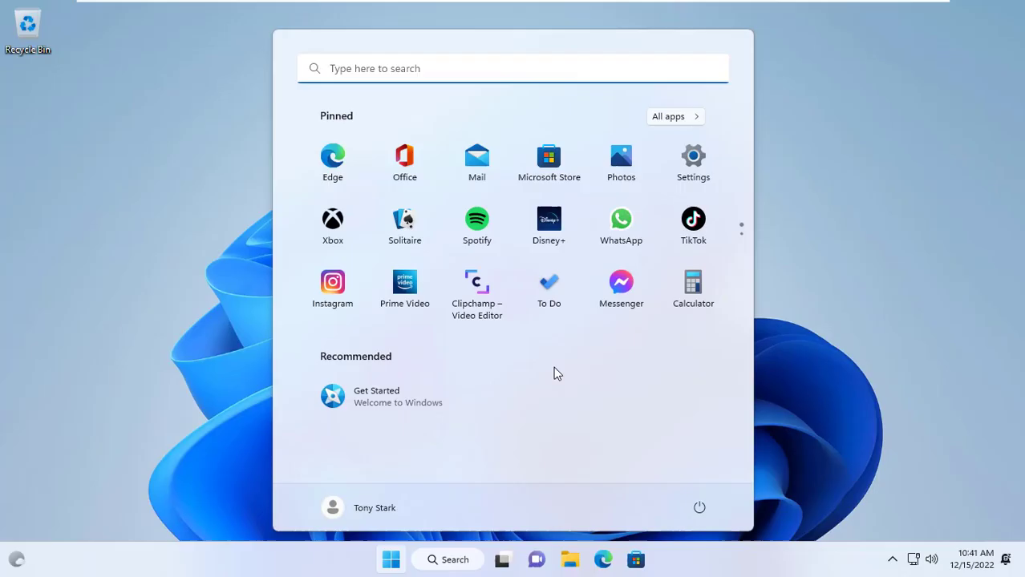
Google 'prtg' in Edge, open Paessler's download page and start the free PRTG download.
left_click(822, 373)
left_click(603, 560)
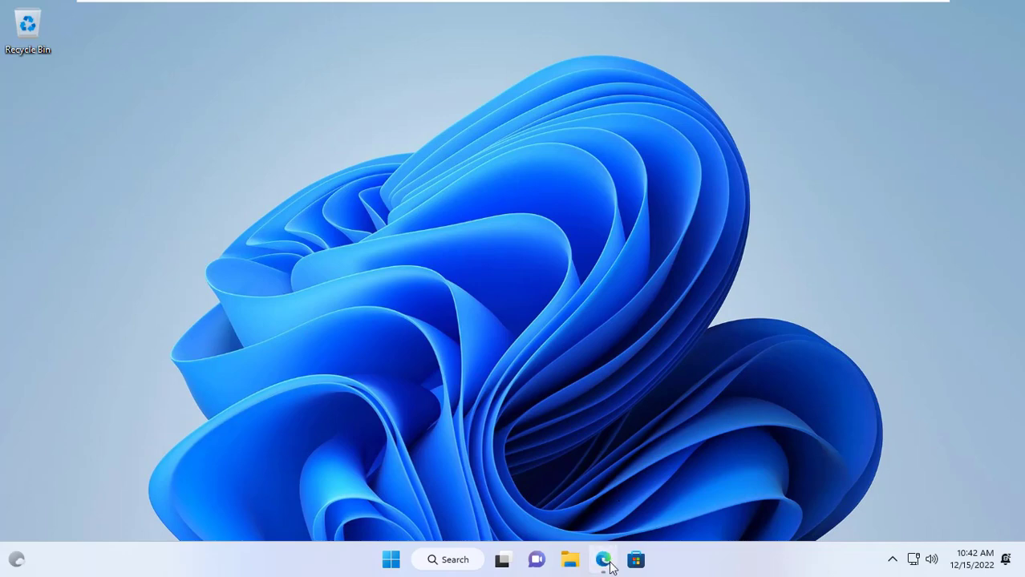
left_click(555, 211)
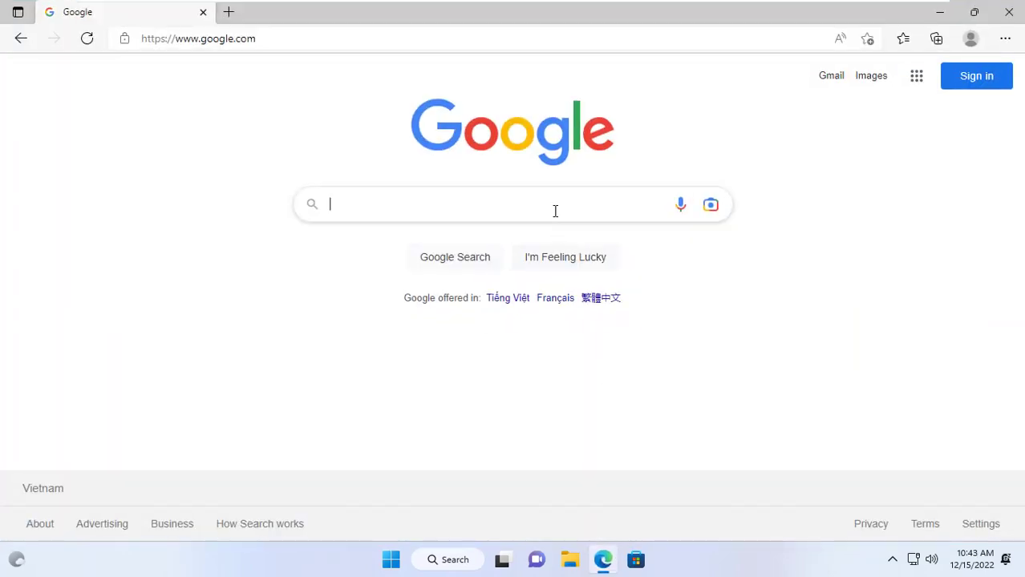
type("prtg")
key("Return")
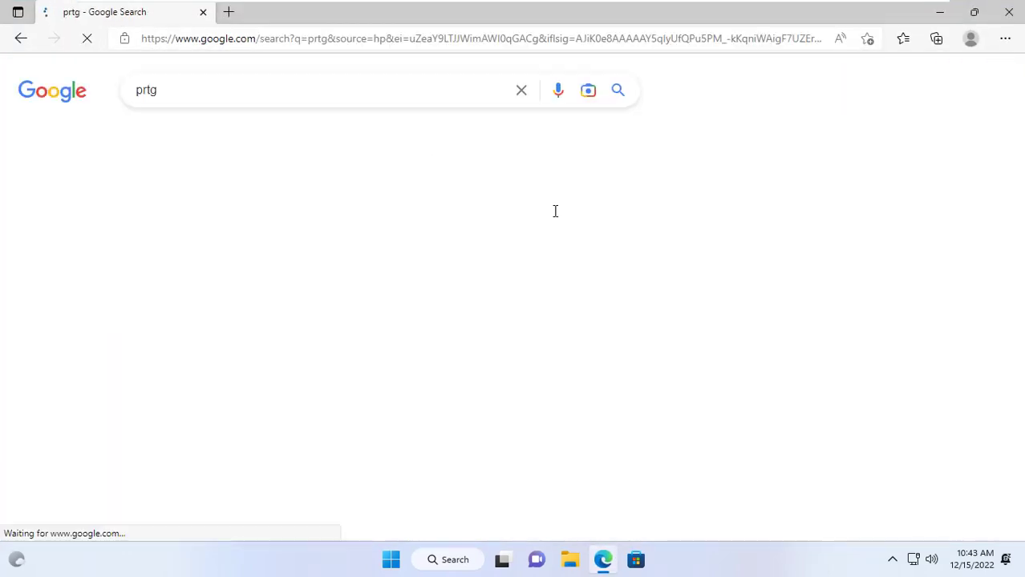
scroll(555, 211, "down", 3)
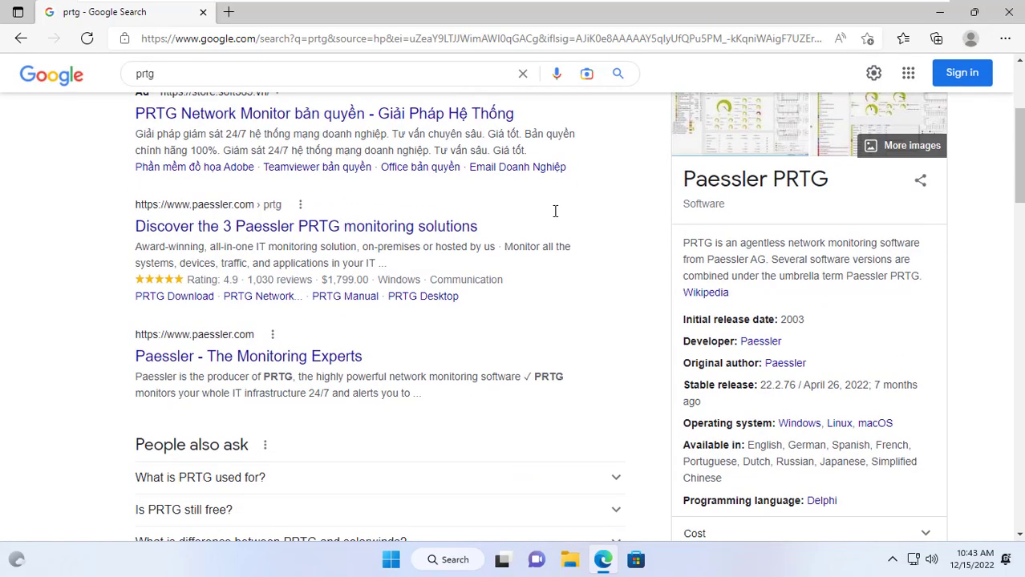
scroll(555, 211, "down", 4)
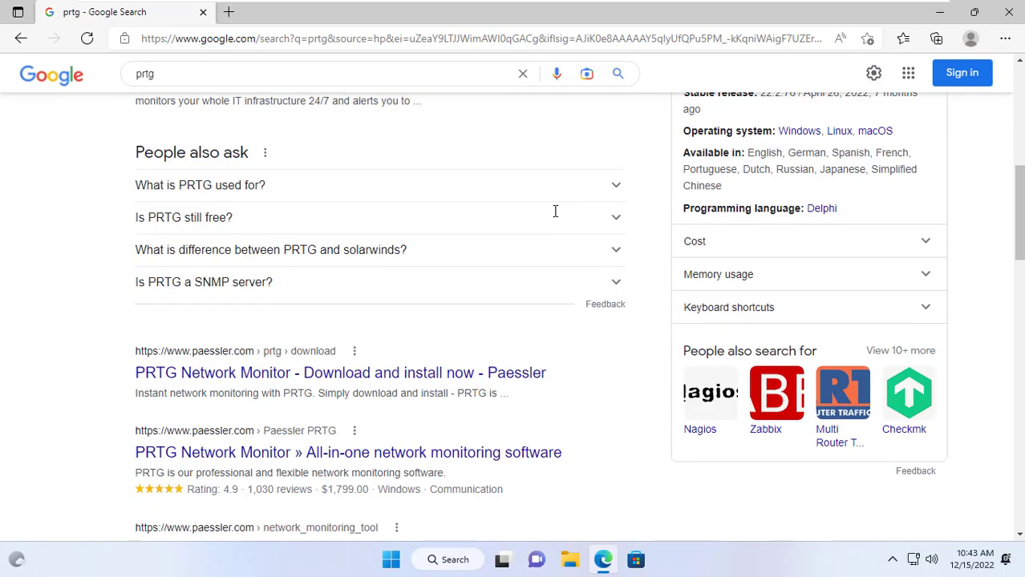
left_click(340, 372)
scroll(340, 371, "down", 2)
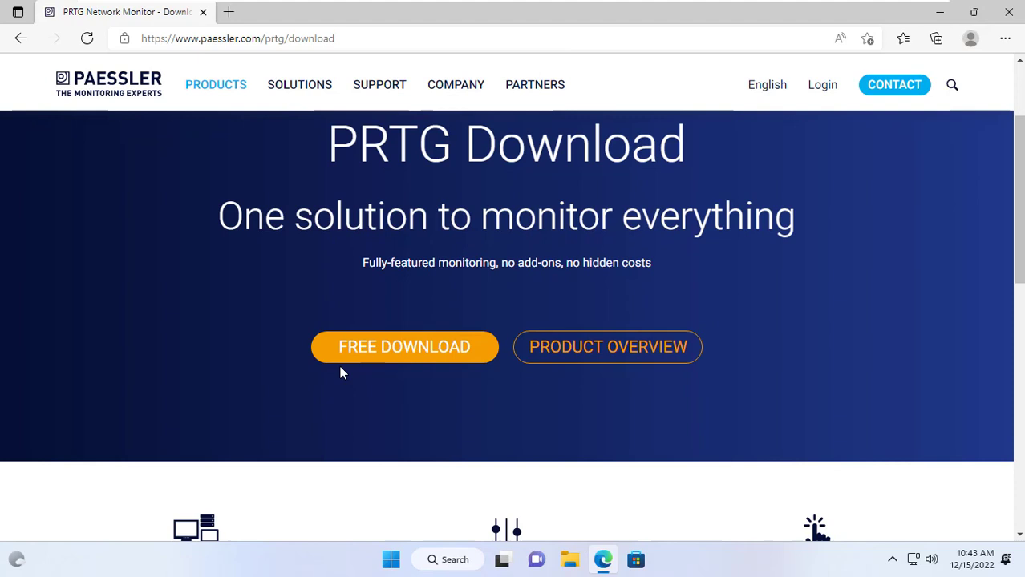
left_click(408, 356)
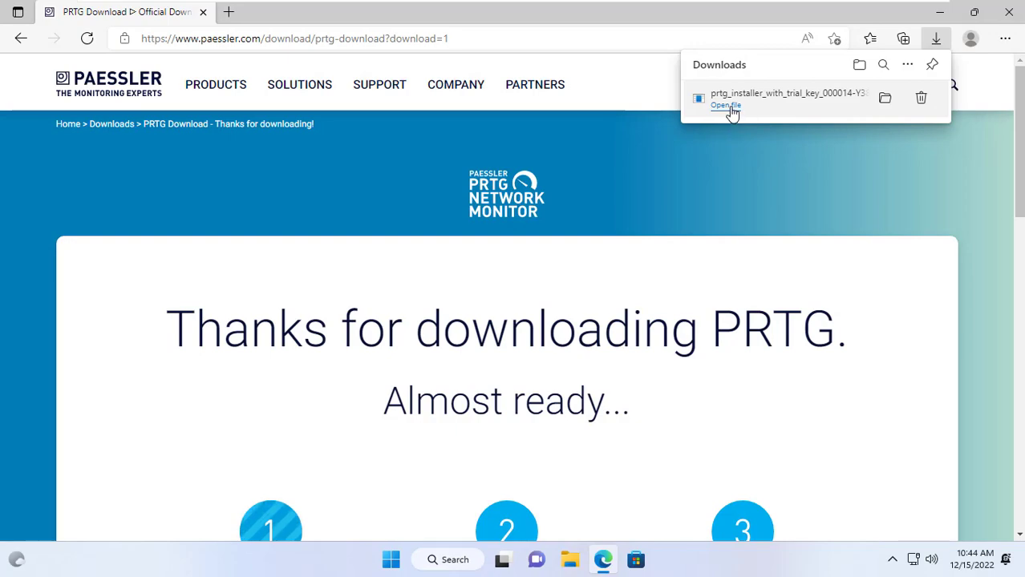
Run the downloaded PRTG installer with Administrator approval and English as the setup language.
left_click(728, 108)
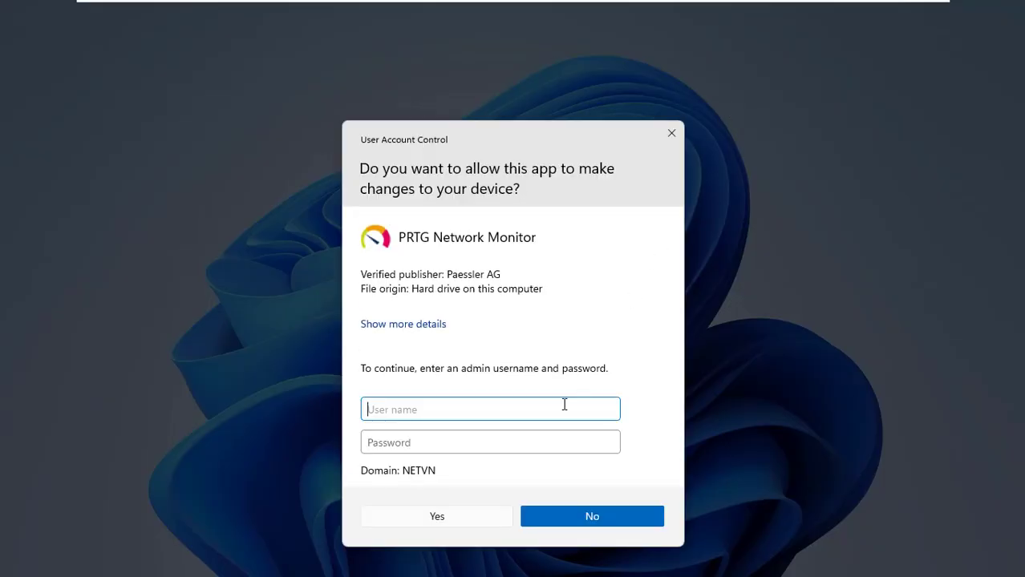
type("Administrator")
key("Tab")
type("*******")
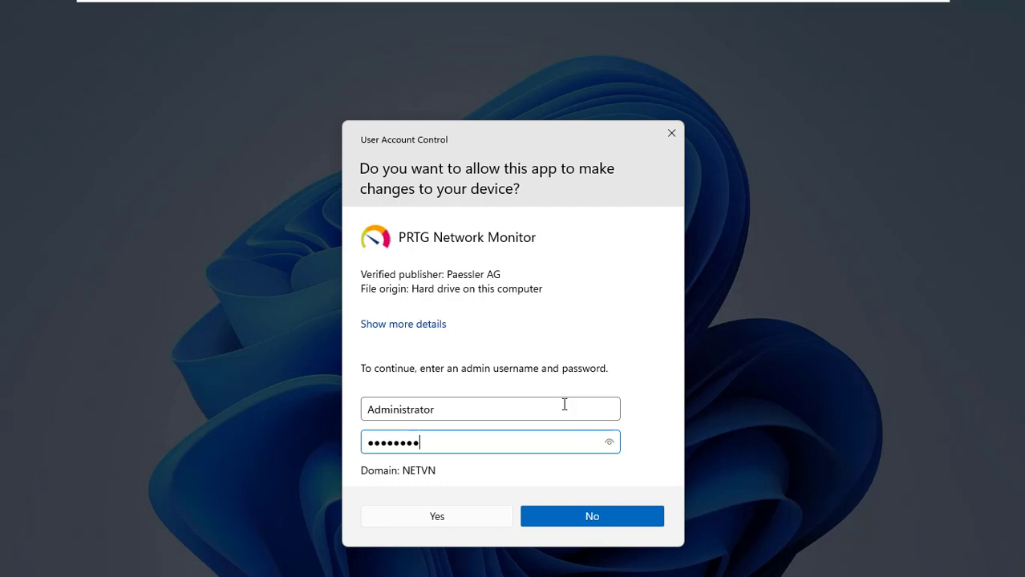
left_click(437, 515)
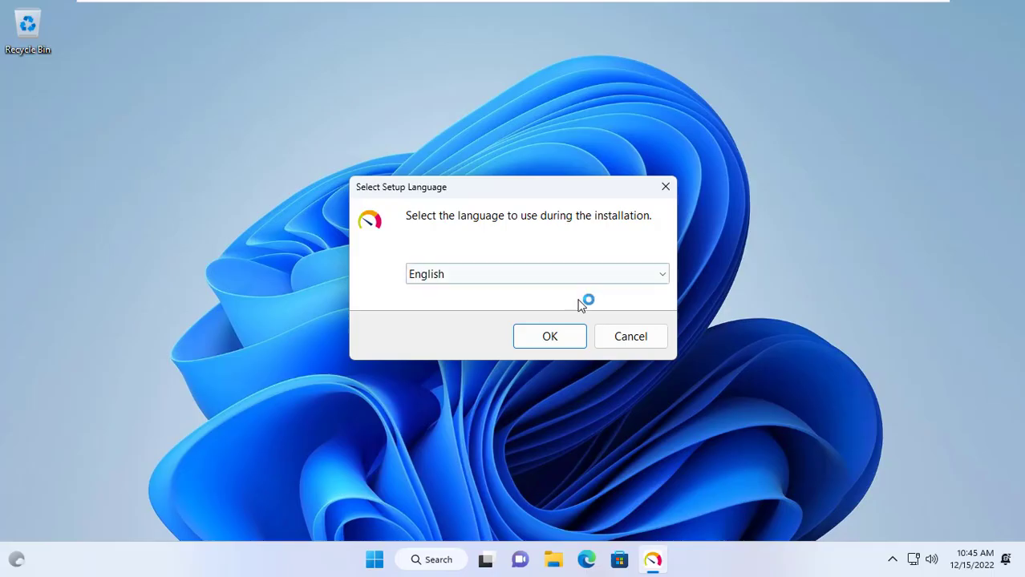
left_click(553, 337)
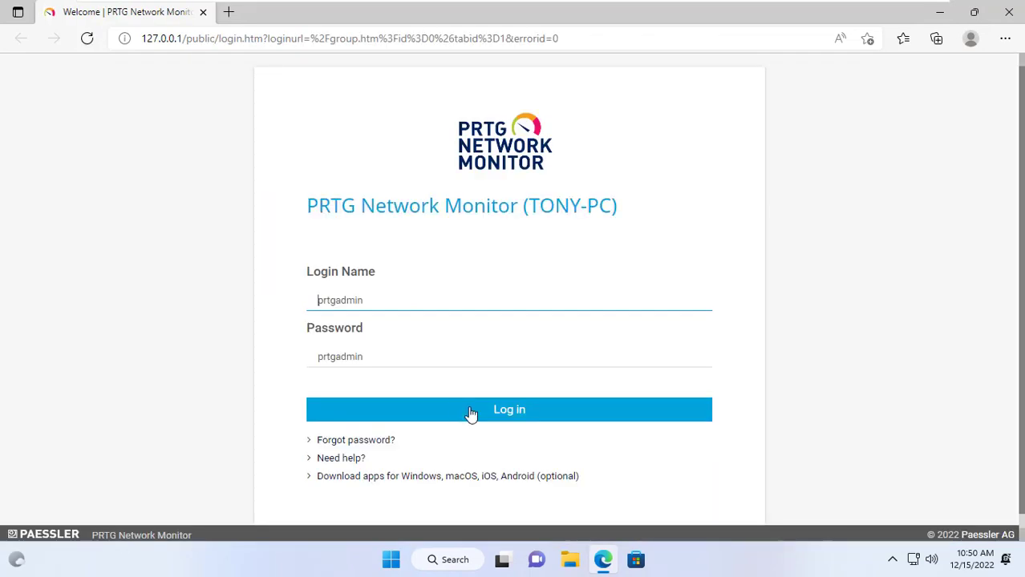
Log in to PRTG with the prefilled default account and scroll down to Windows > Servers.
left_click_drag(321, 301, 379, 301)
left_click_drag(319, 356, 403, 358)
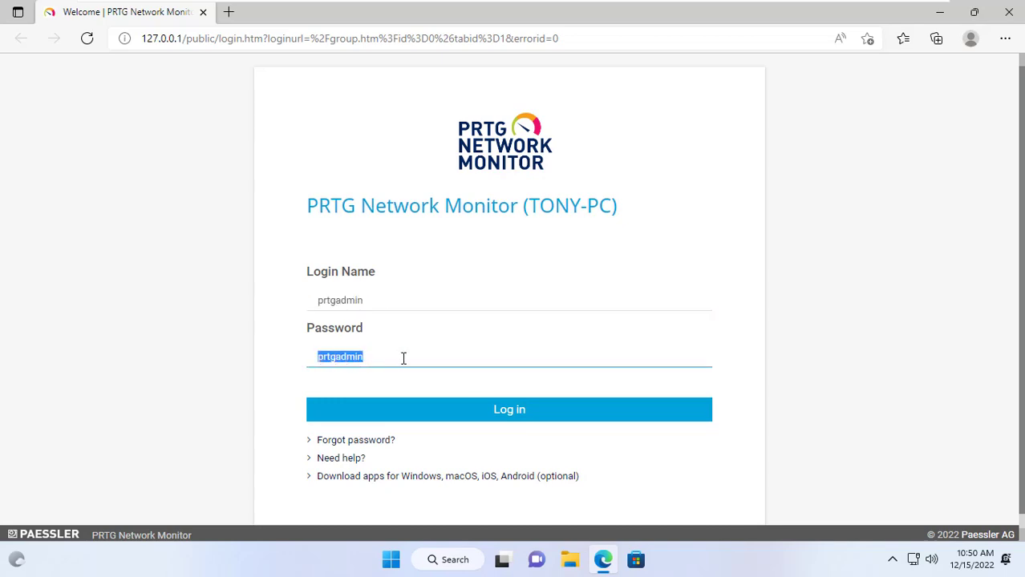
left_click(484, 415)
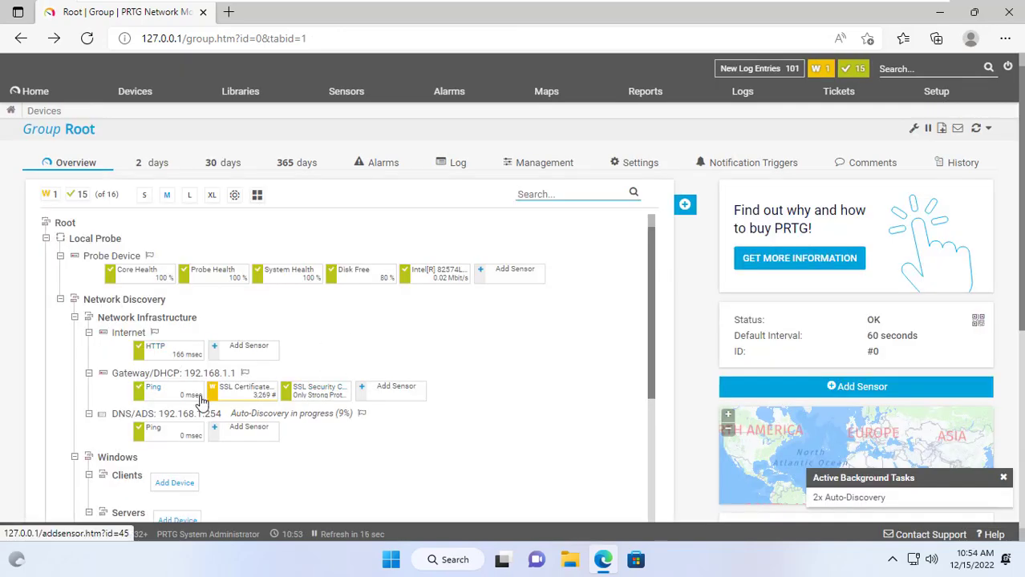
scroll(449, 438, "down", 2)
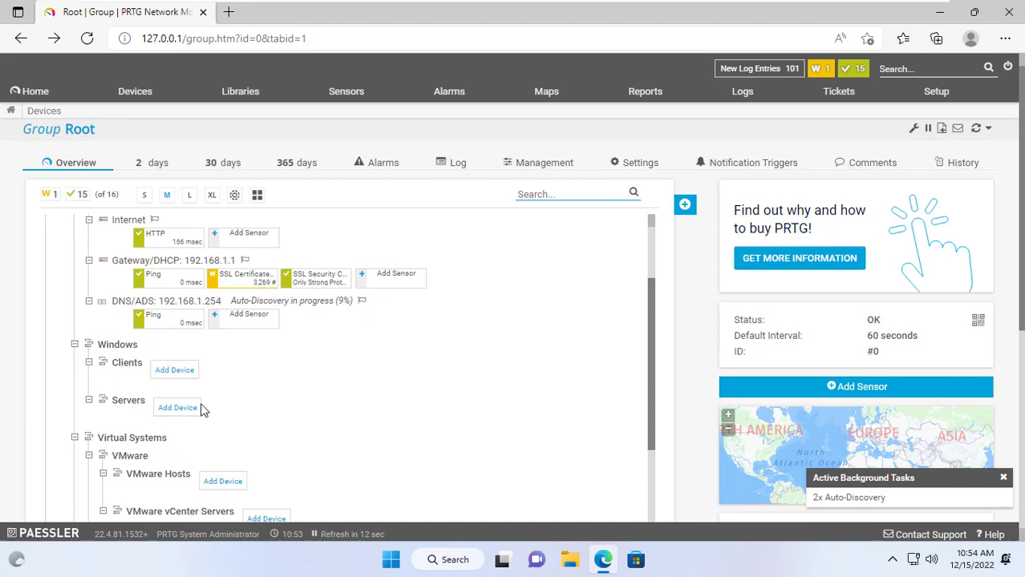
Add a device to Servers named SV1_WMI with IPv4 address sv1.
left_click(177, 408)
type("Dev")
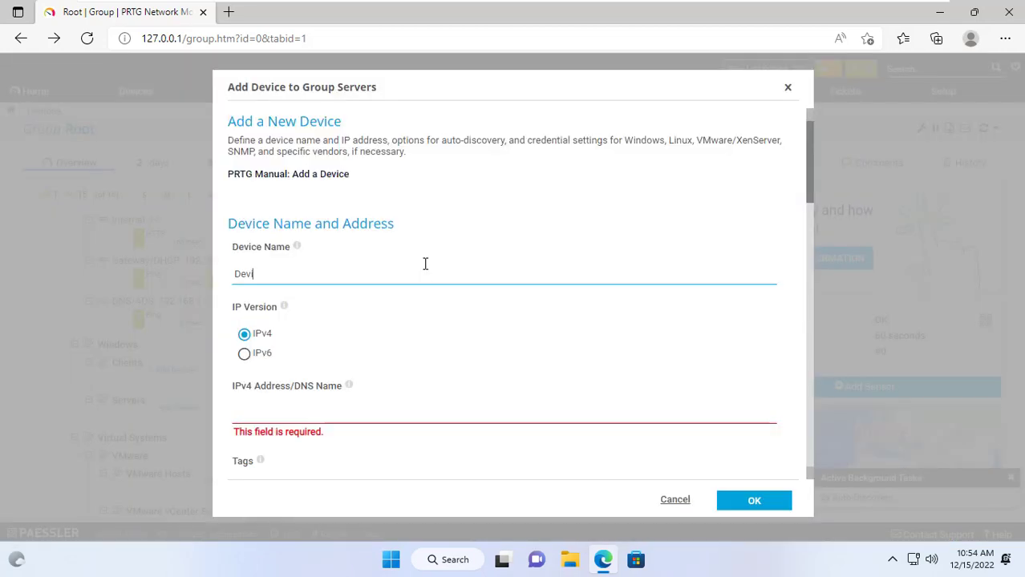
key("BackSpace")
type("SV1_WMI")
left_click(350, 414)
type("sv1")
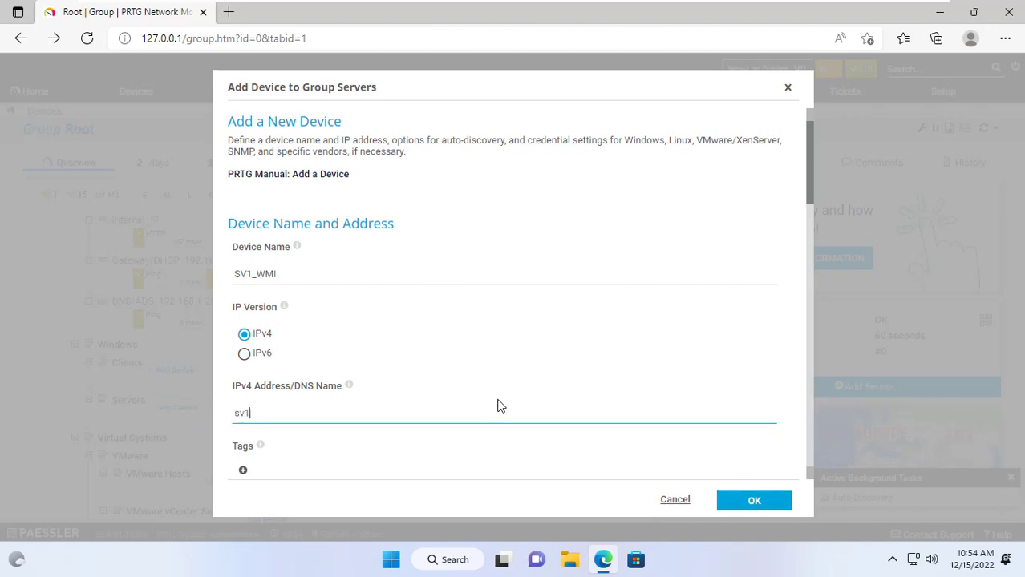
scroll(501, 401, "down", 2)
scroll(501, 401, "down", 6)
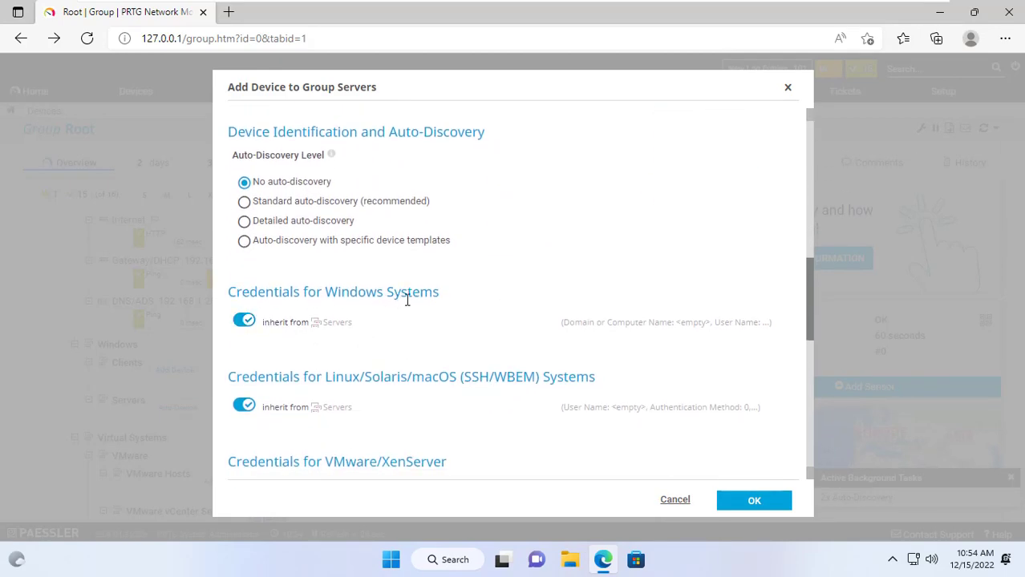
Give SV1_WMI its own netvn.local Administrator Windows credentials and create the device.
left_click(240, 321)
left_click(276, 375)
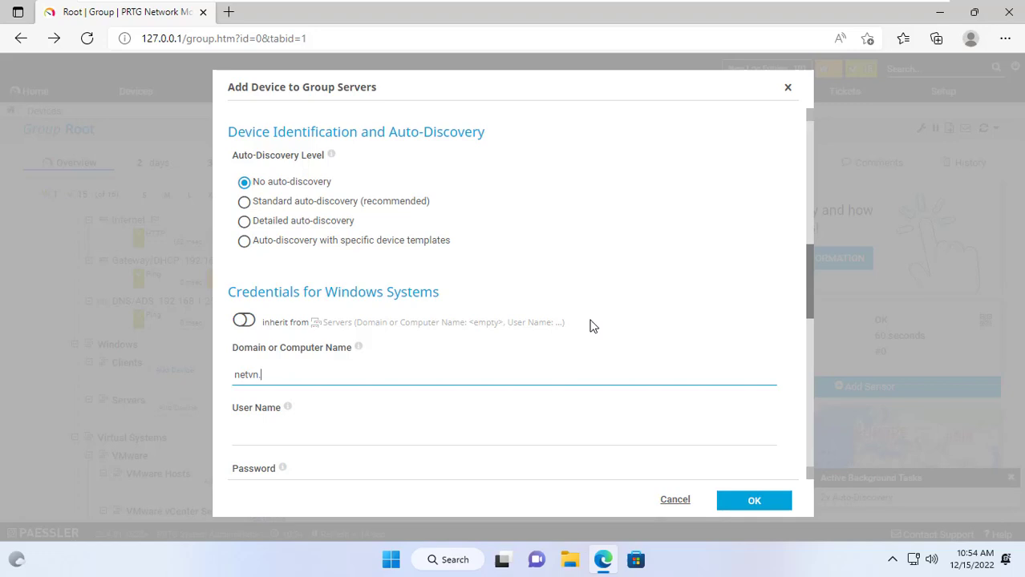
key("Tab")
scroll(579, 315, "down", 2)
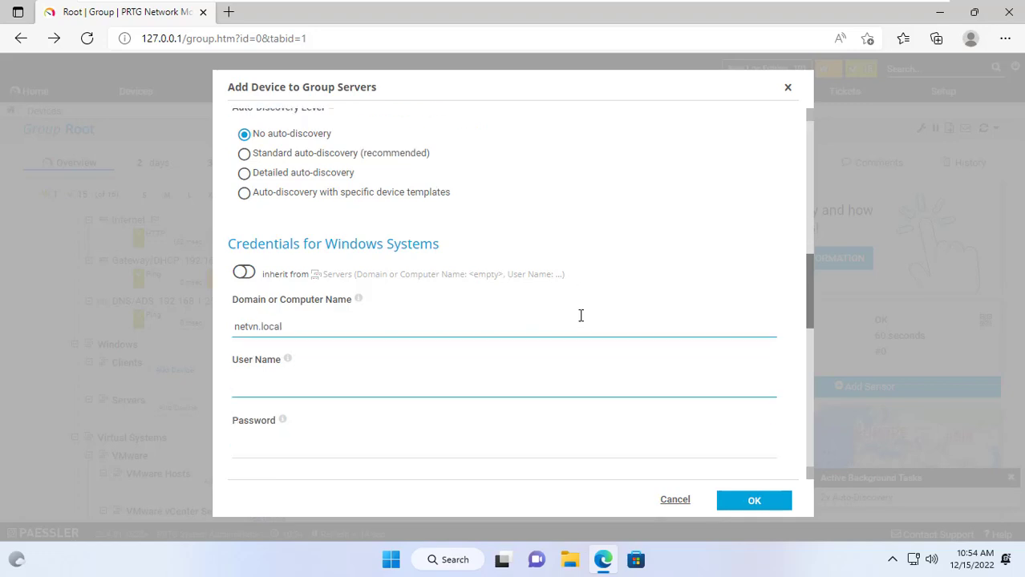
type("Administrator")
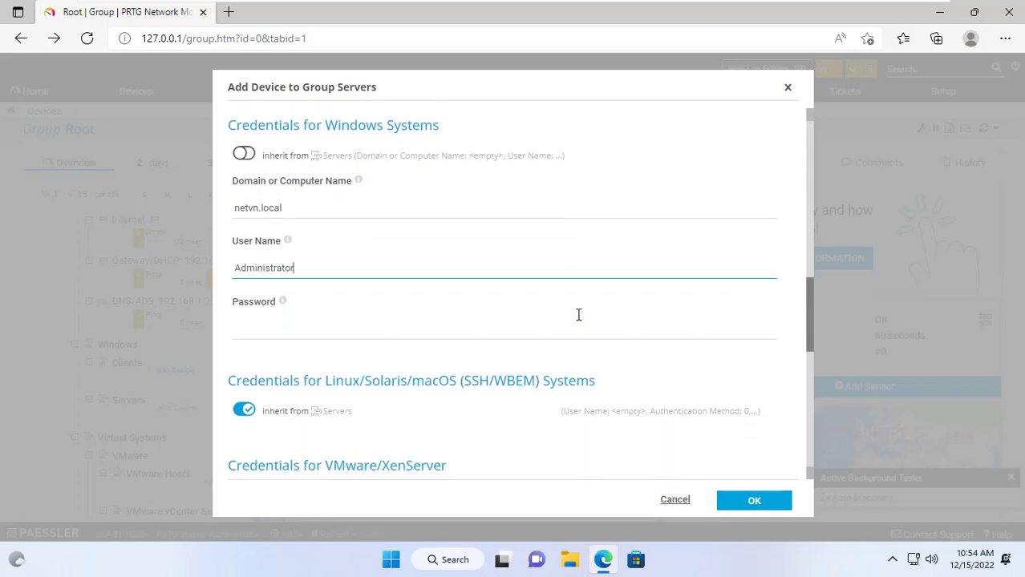
key("Tab")
type("•••••••")
left_click(765, 507)
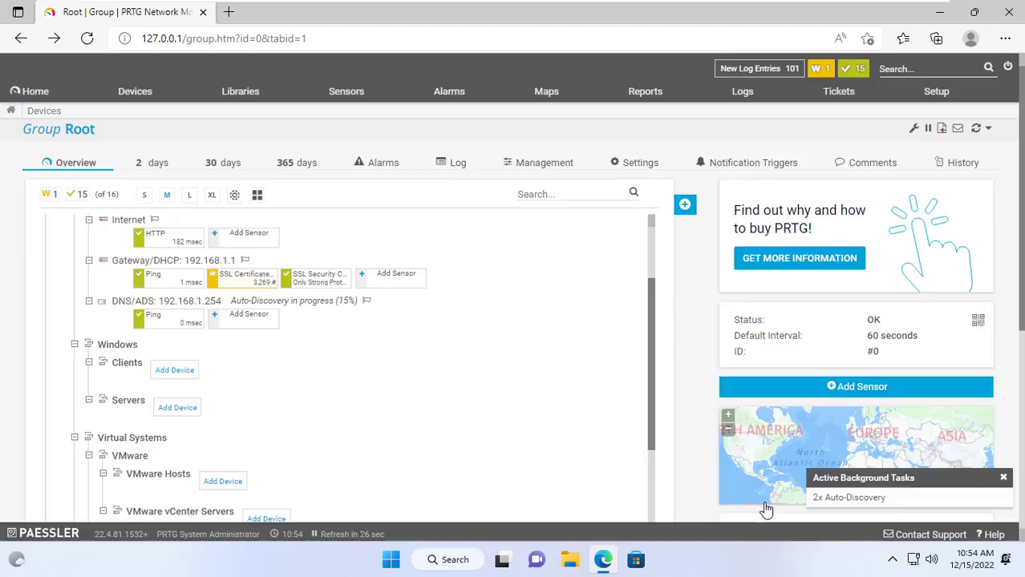
Run auto-discovery on the SV1_WMI device under Servers.
scroll(377, 418, "down", 2)
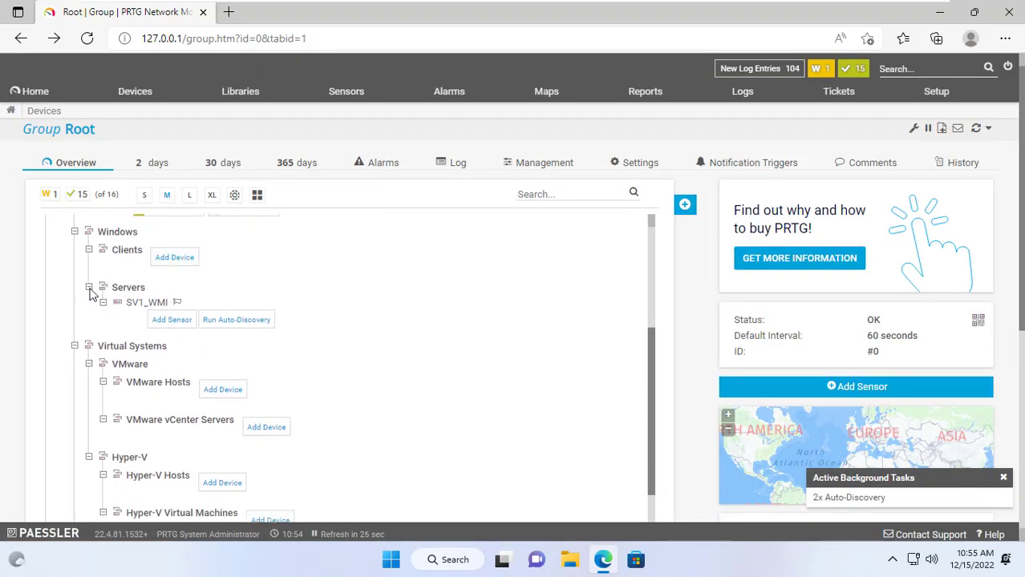
left_click(243, 325)
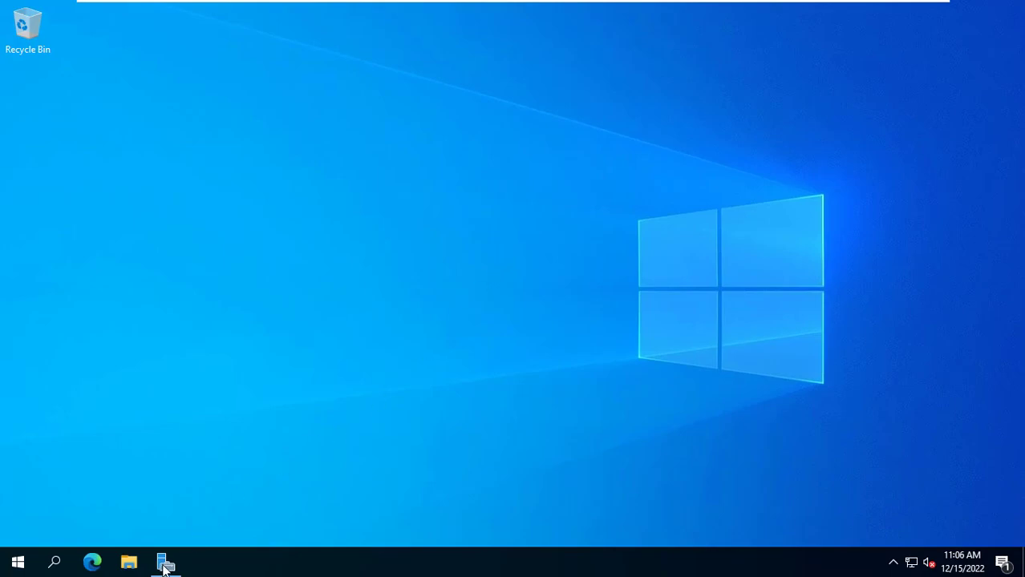
Start Add Roles and Features for role-based installation on this server and reach Features.
left_click(164, 564)
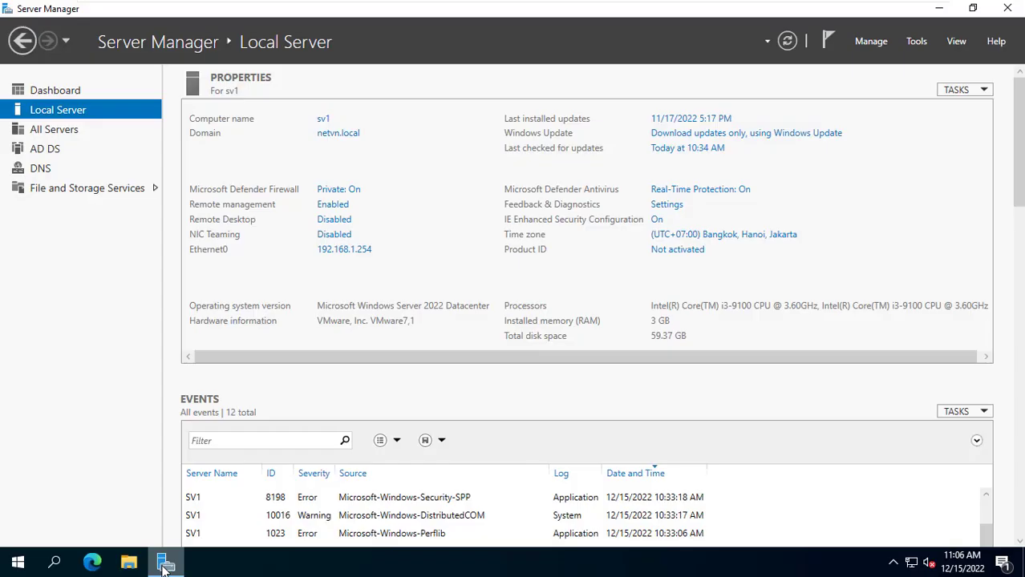
left_click(869, 44)
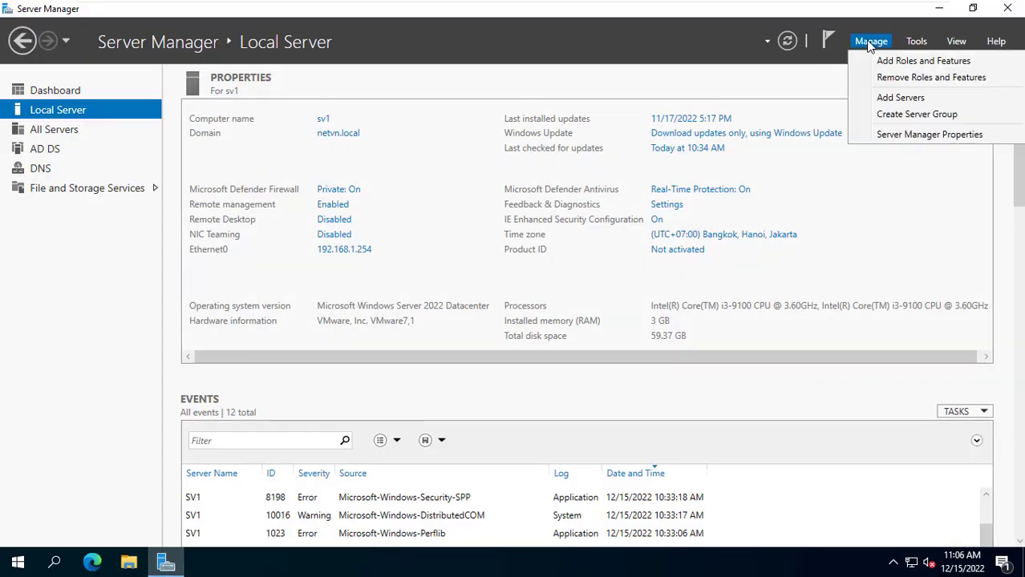
left_click(910, 62)
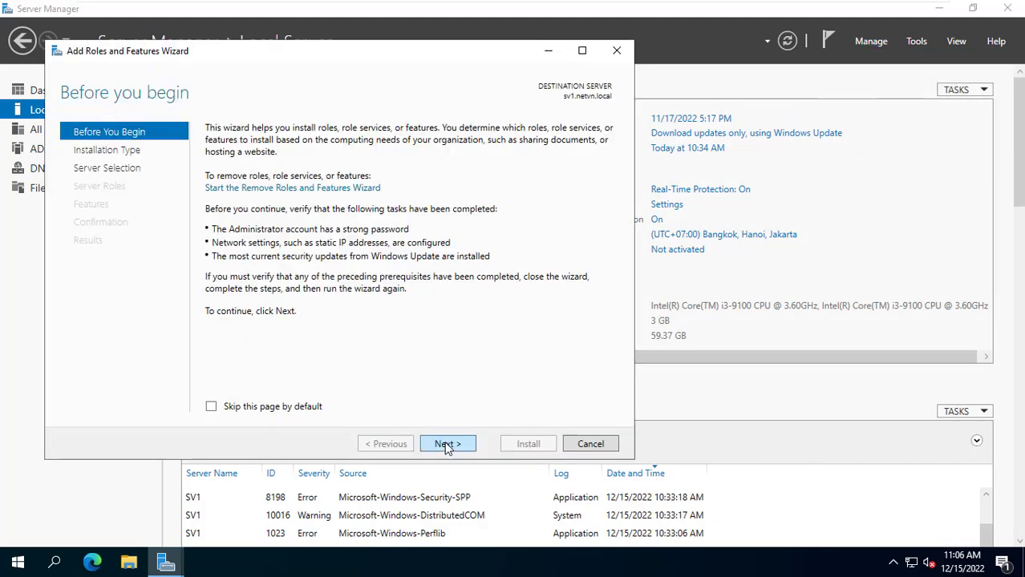
left_click(446, 445)
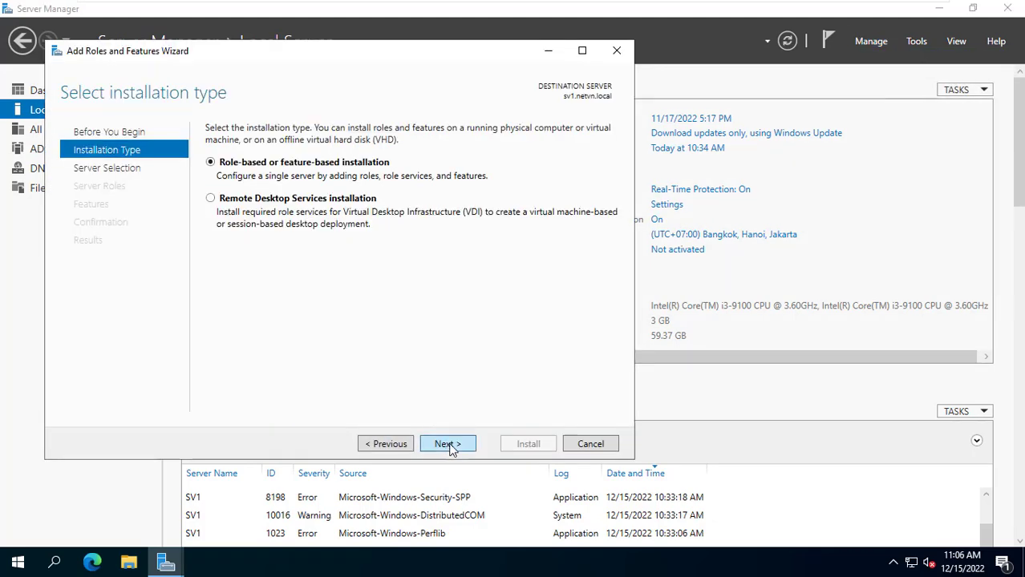
left_click(447, 445)
left_click(448, 445)
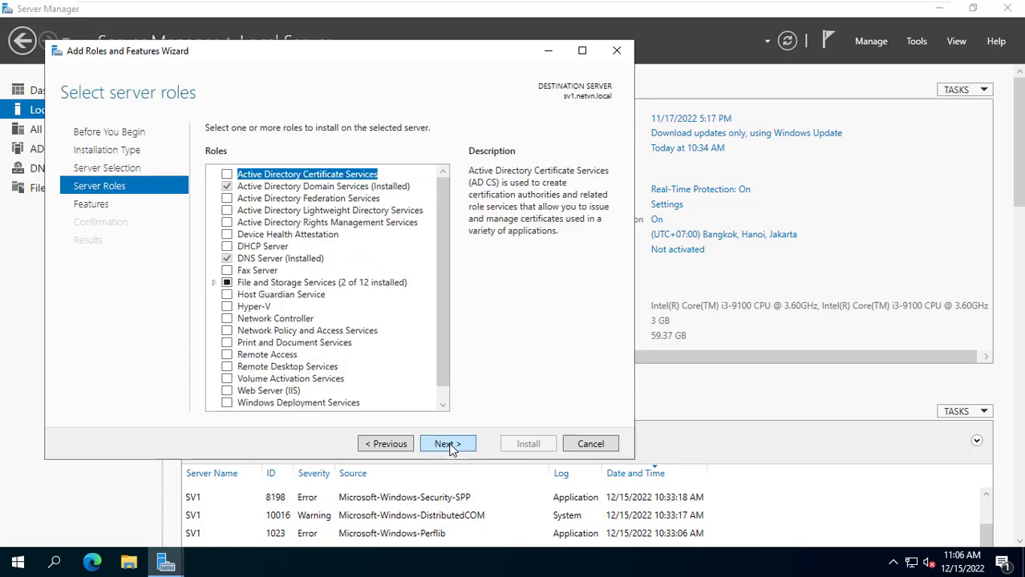
left_click(447, 445)
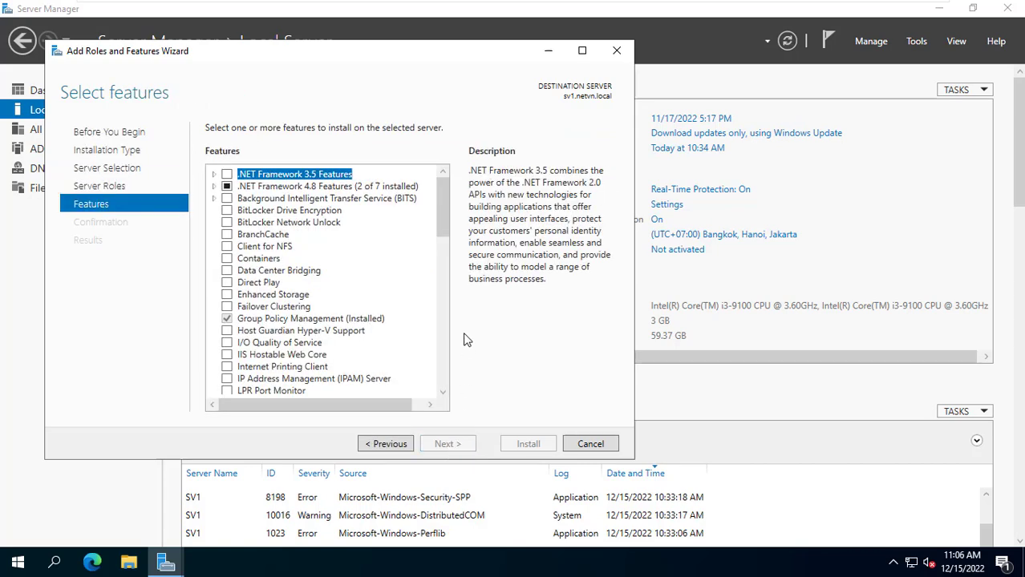
Install SNMP Service with its management tools and the SNMP WMI Provider.
left_click_drag(447, 223, 443, 301)
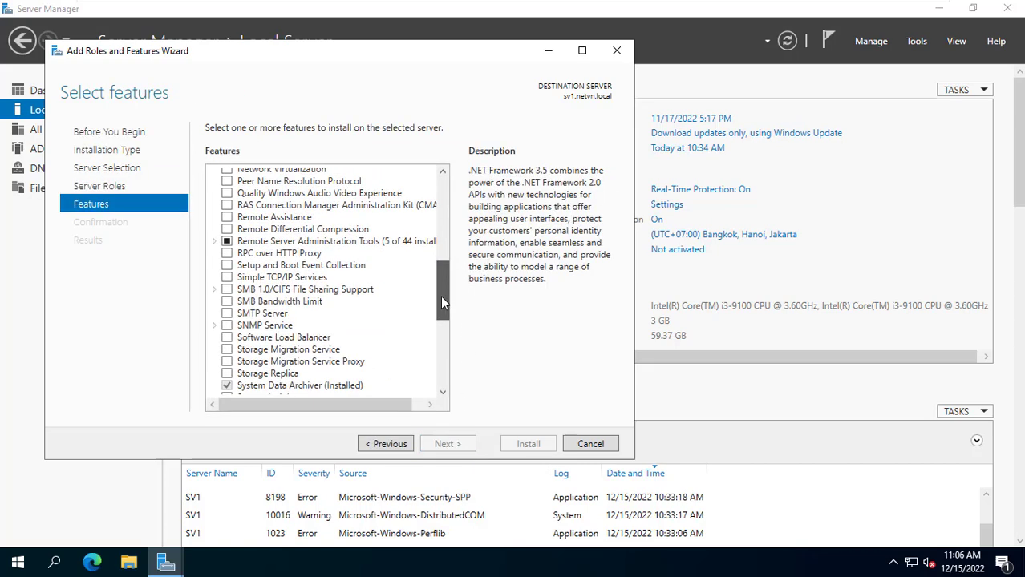
left_click(288, 327)
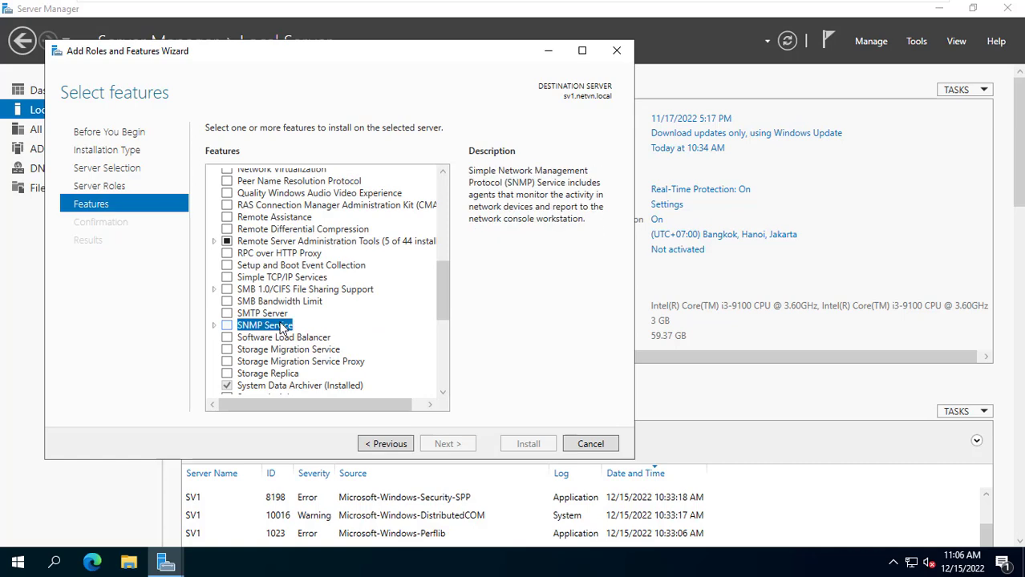
left_click(227, 325)
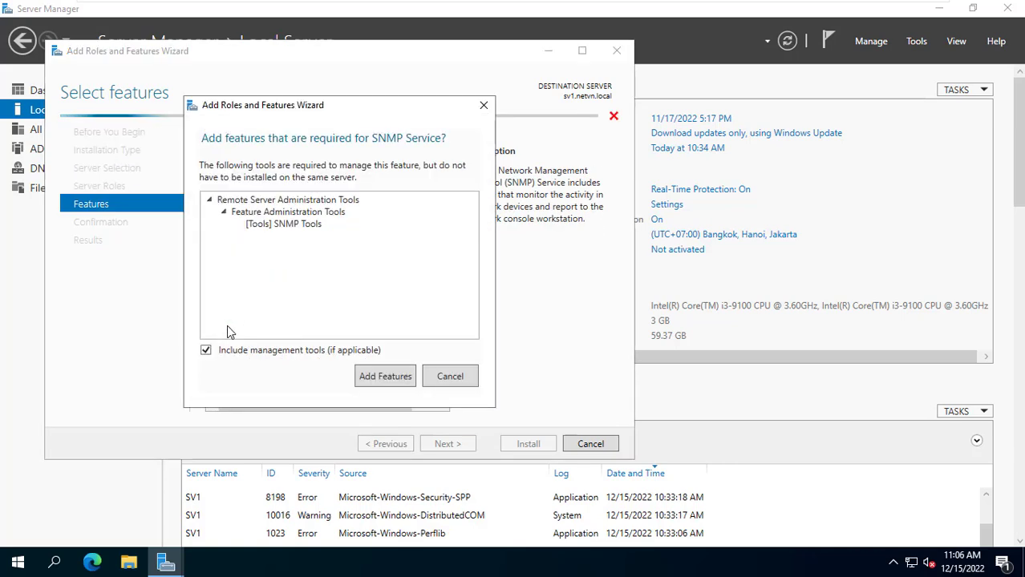
left_click(385, 376)
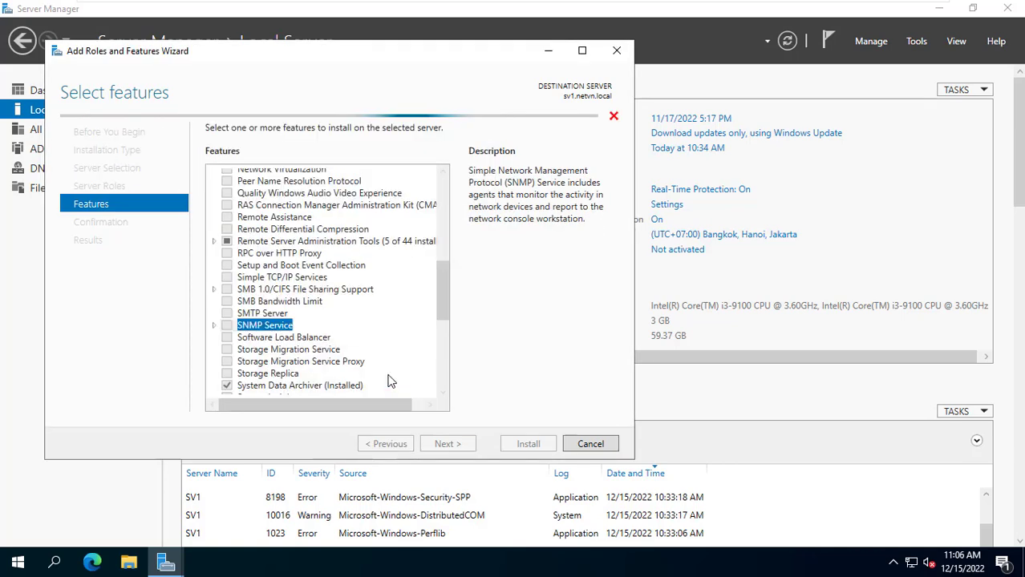
left_click(215, 325)
left_click(242, 338)
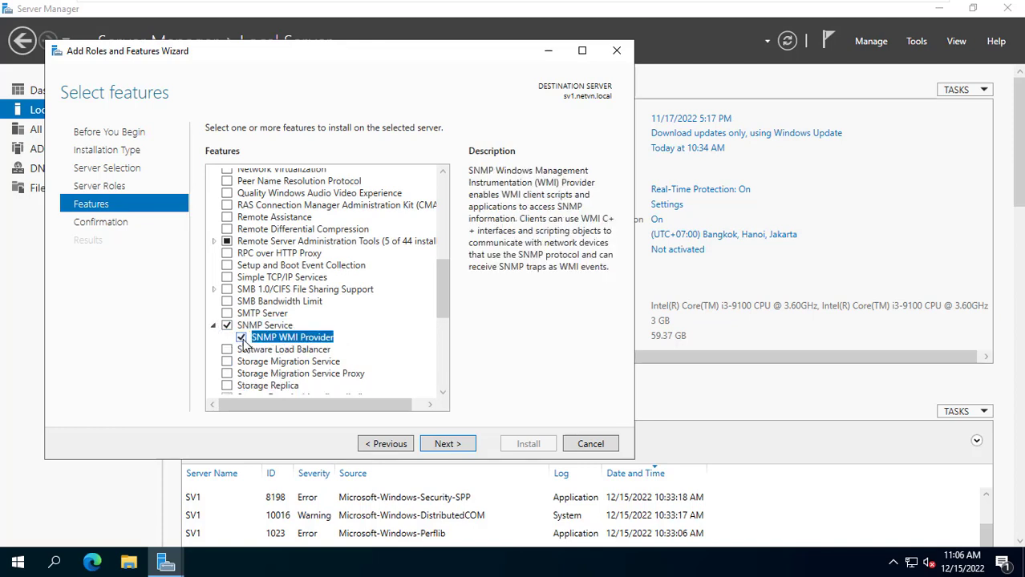
left_click(456, 445)
left_click(529, 445)
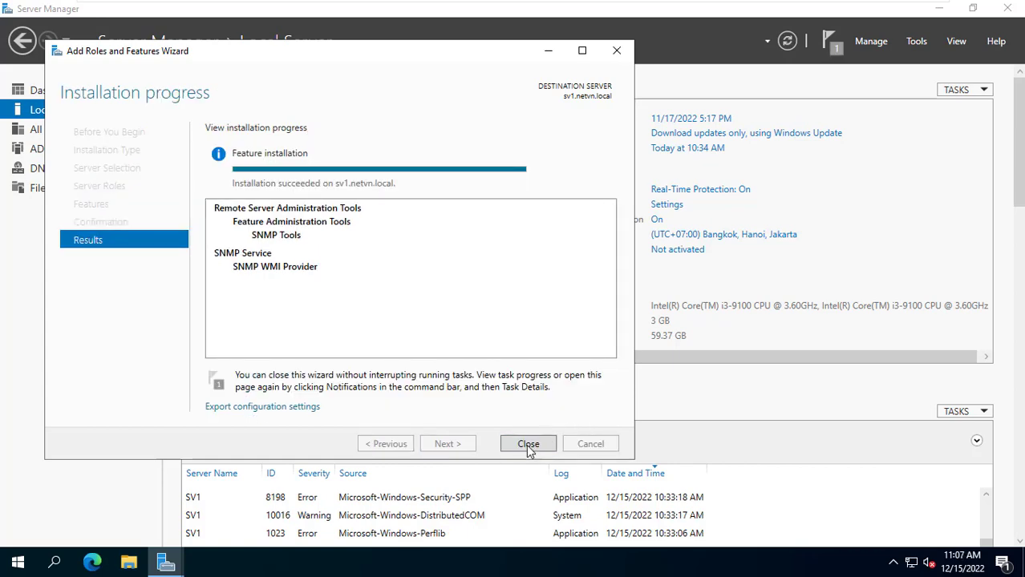
left_click(528, 446)
left_click(920, 44)
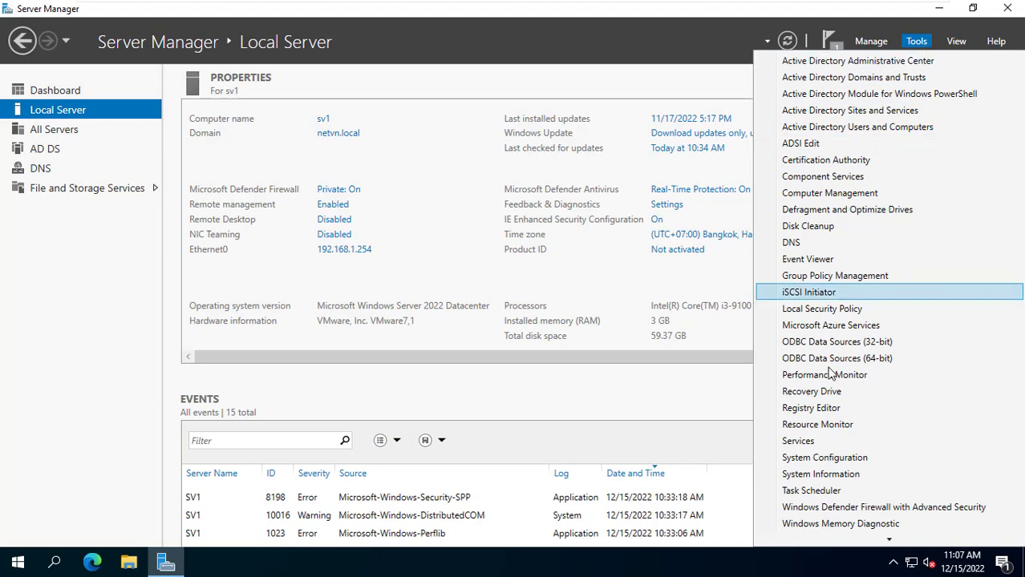
In Services, enable the Physical agent service category for SNMP Service and apply.
left_click(821, 442)
left_click(311, 275)
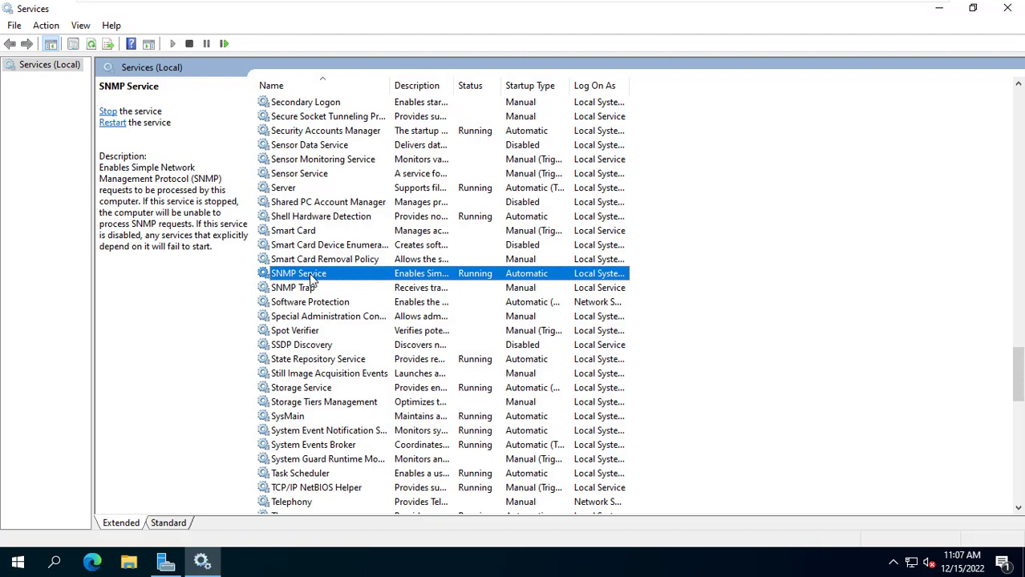
double_click(314, 277)
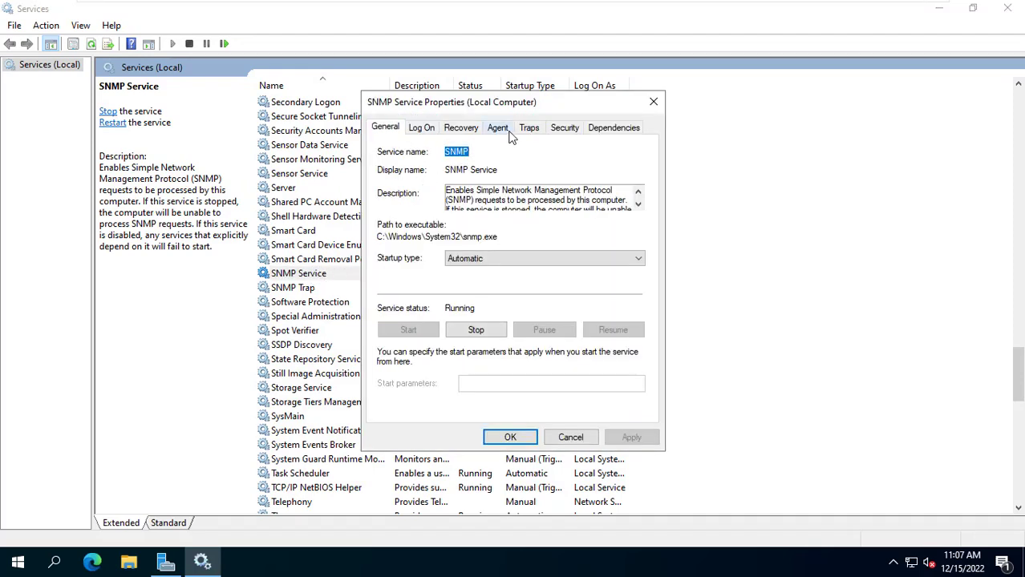
left_click(505, 131)
left_click(430, 289)
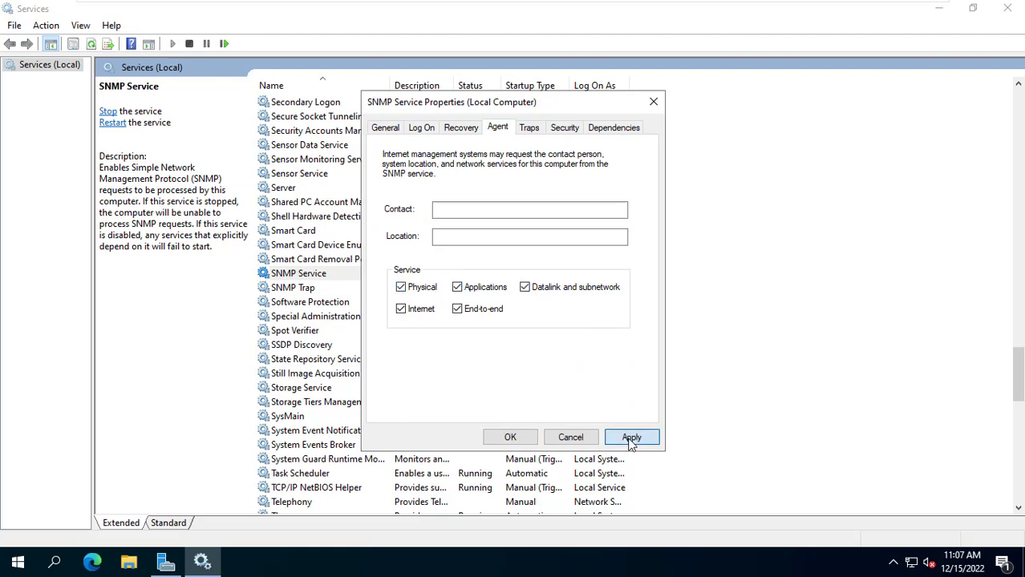
left_click(631, 435)
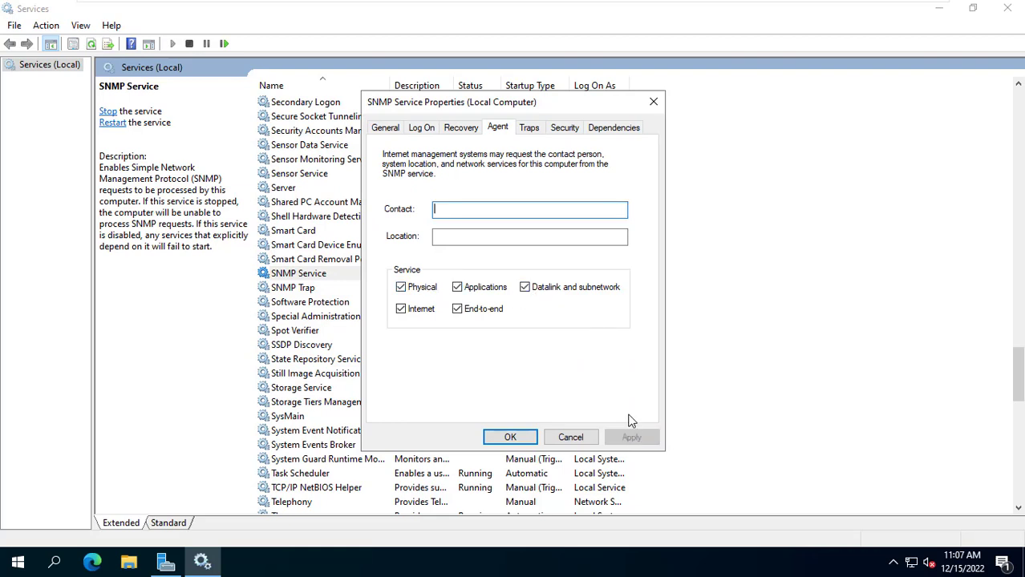
Add read-only community 'public', accept packets from any host, save, and close Services.
left_click(563, 130)
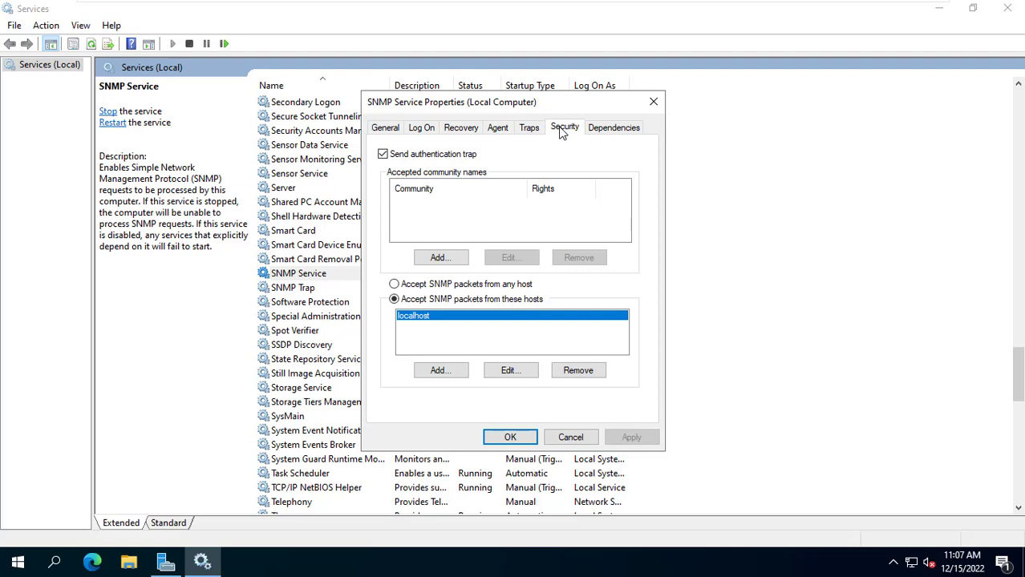
left_click(449, 285)
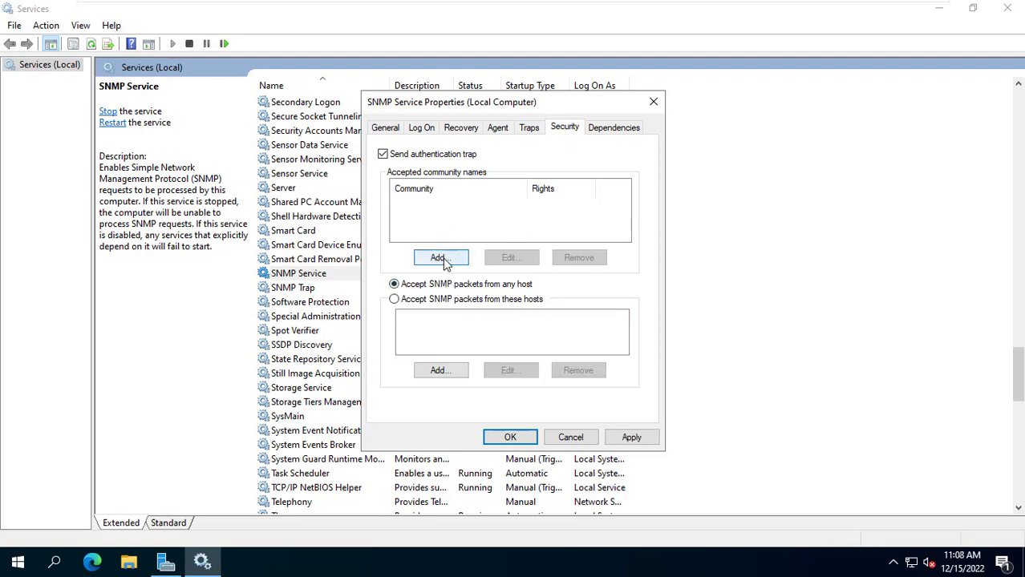
left_click(440, 257)
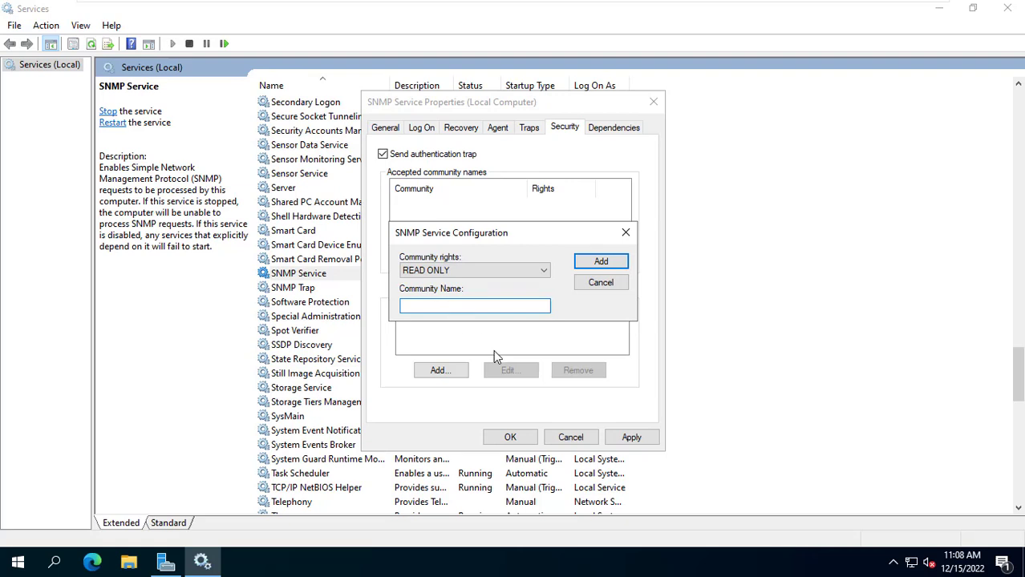
type("public")
left_click(592, 267)
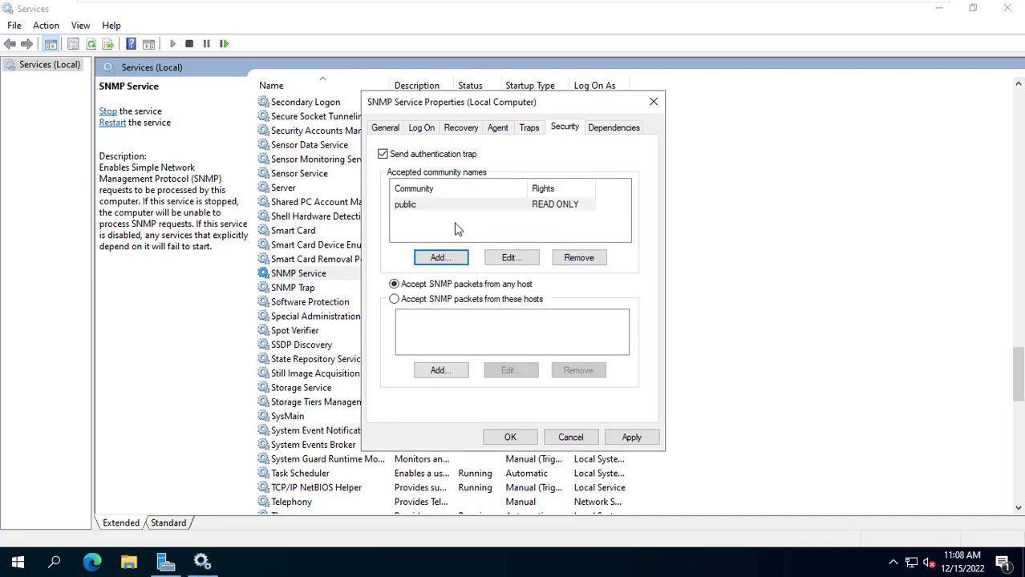
left_click(417, 205)
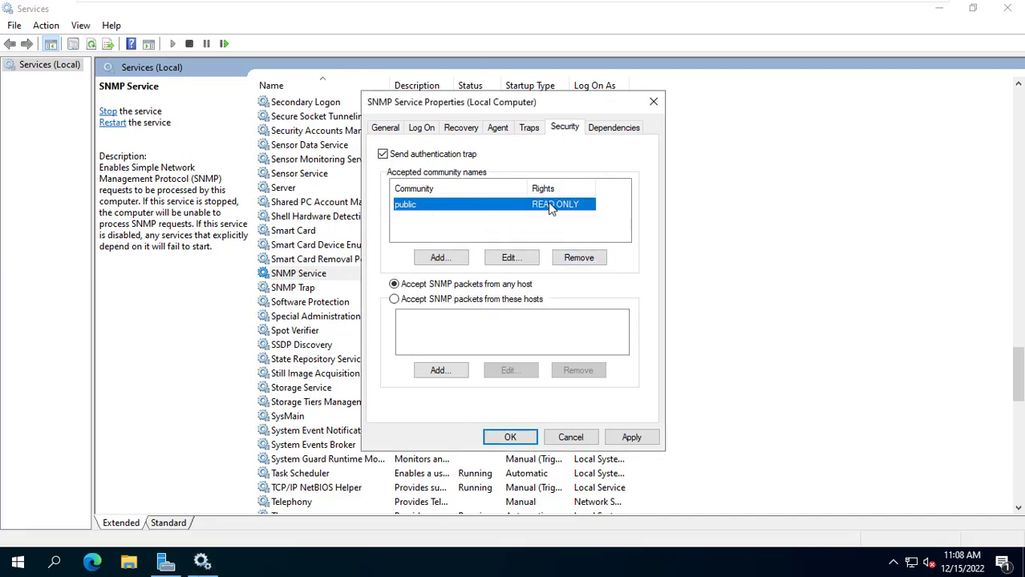
left_click(529, 440)
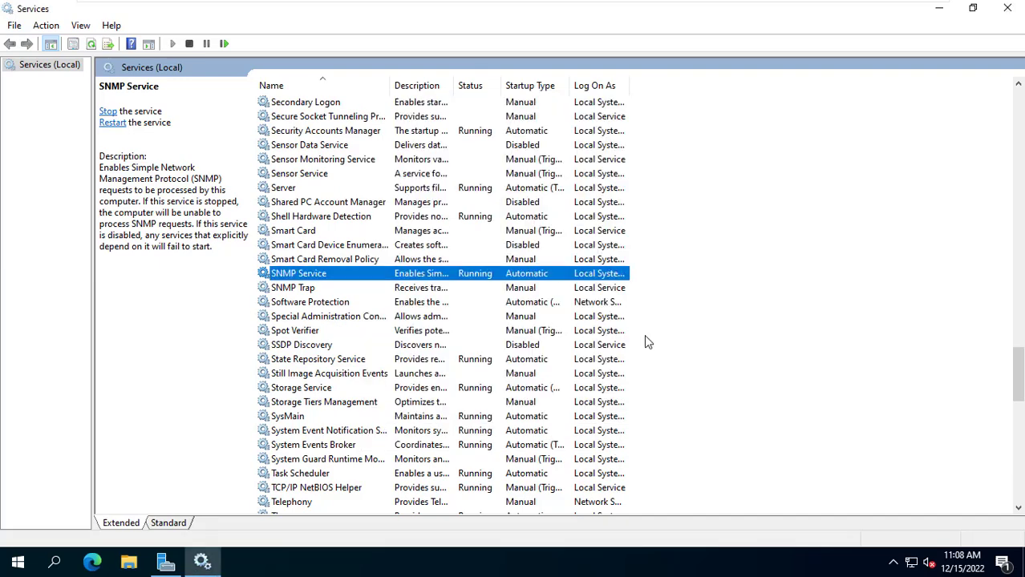
left_click(1007, 7)
left_click(939, 8)
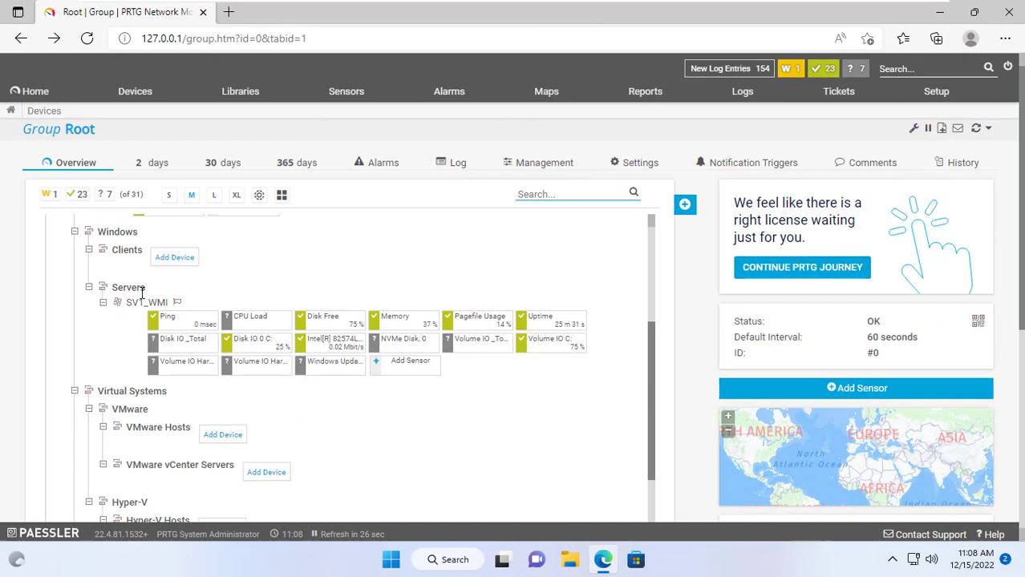
Add a new device named SV1_SNMP at address sv1 to the Servers group.
right_click(138, 295)
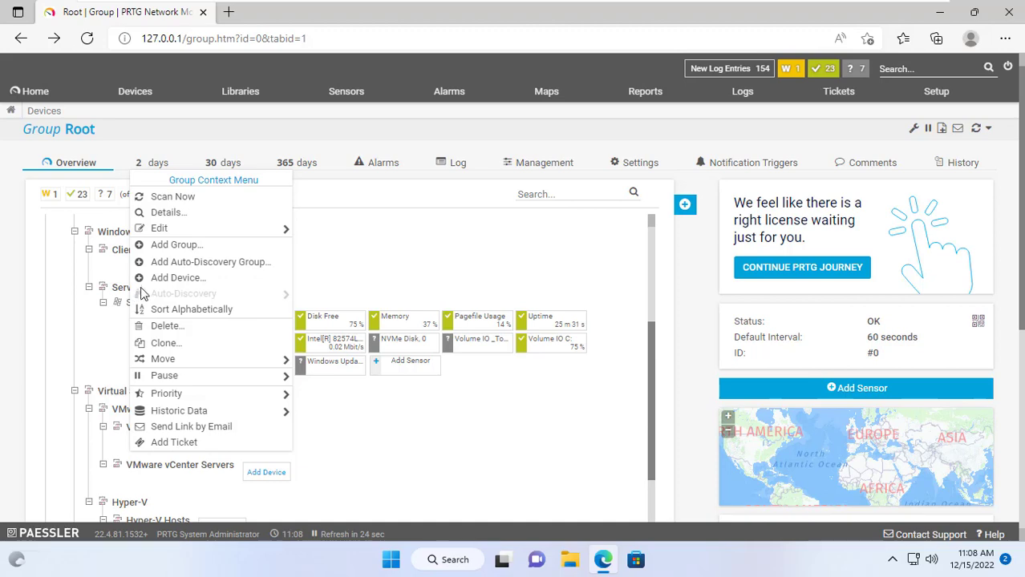
left_click(196, 281)
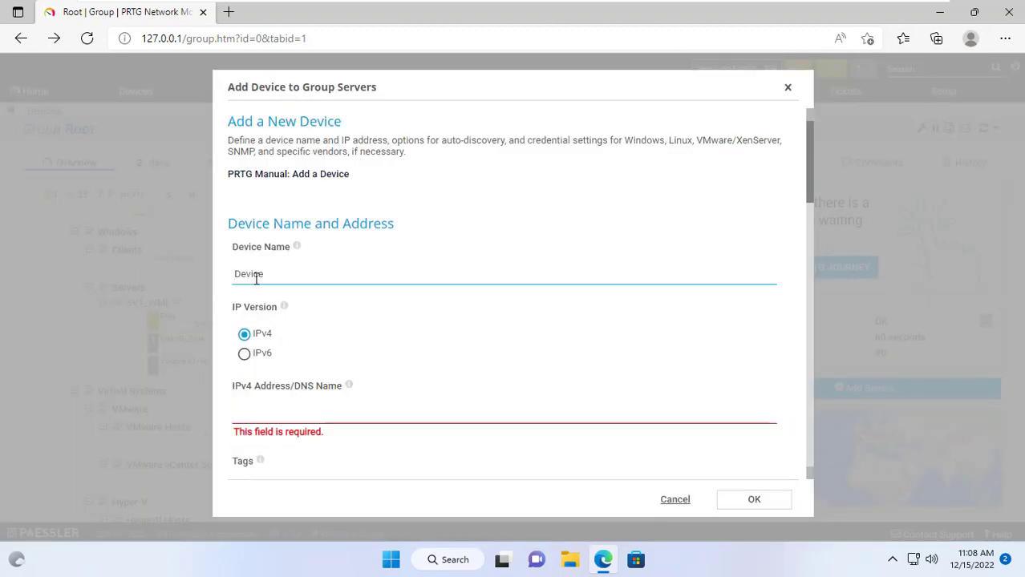
double_click(284, 276)
type("SV1_SNMP")
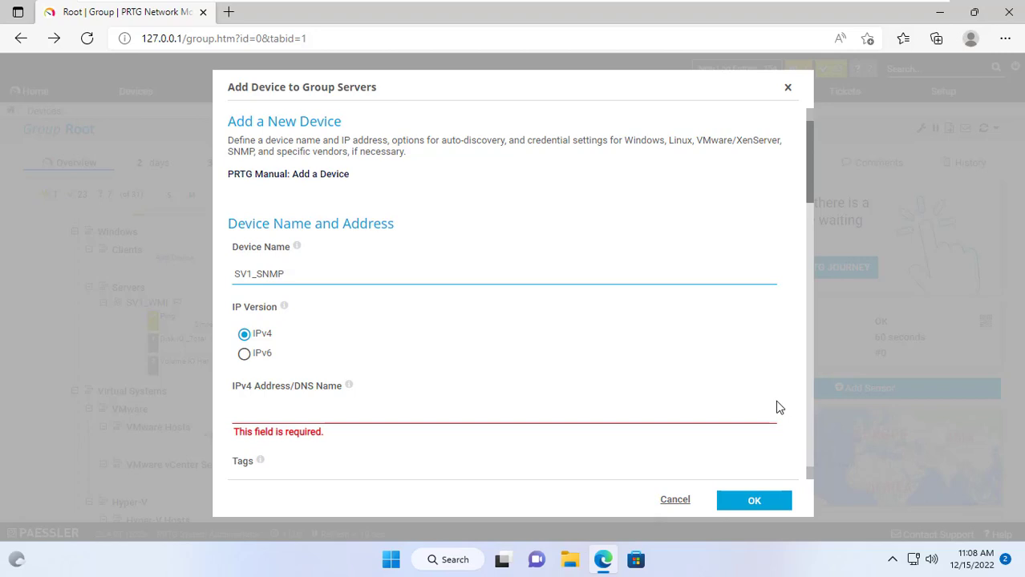
left_click(447, 412)
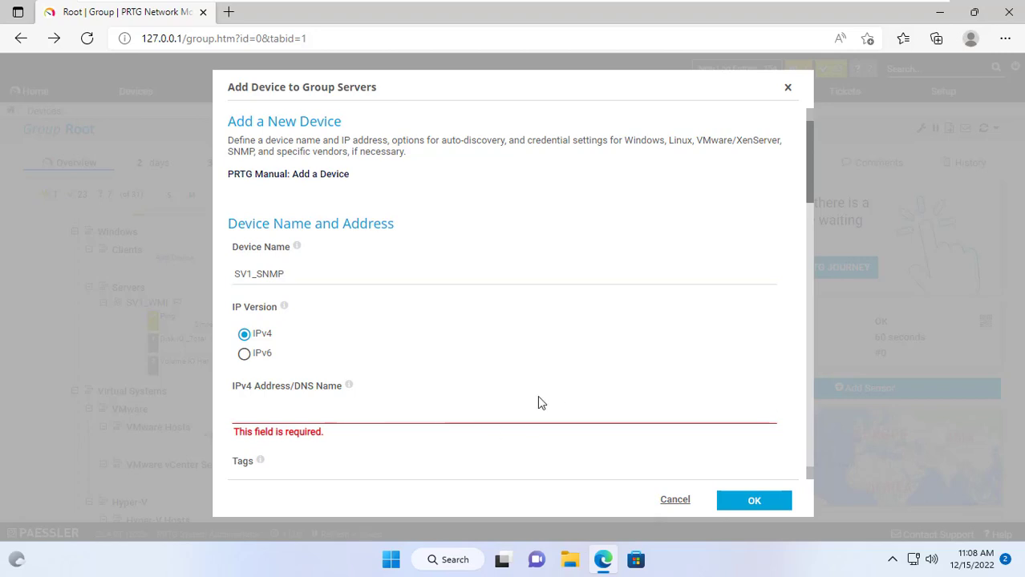
type("sv1")
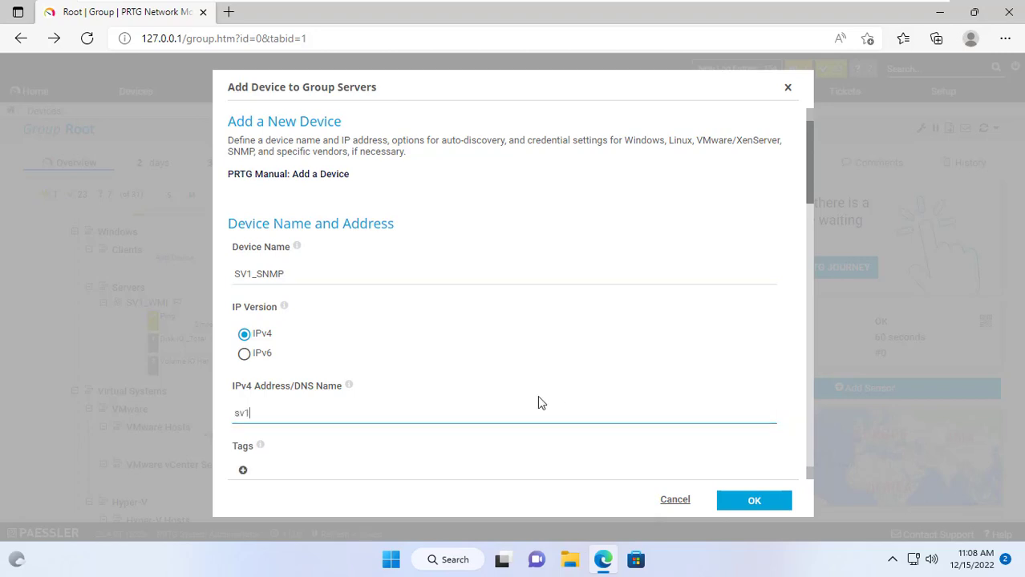
Give SV1_SNMP its own SNMP v2c credentials with community public and create it.
scroll(539, 402, "down", 8)
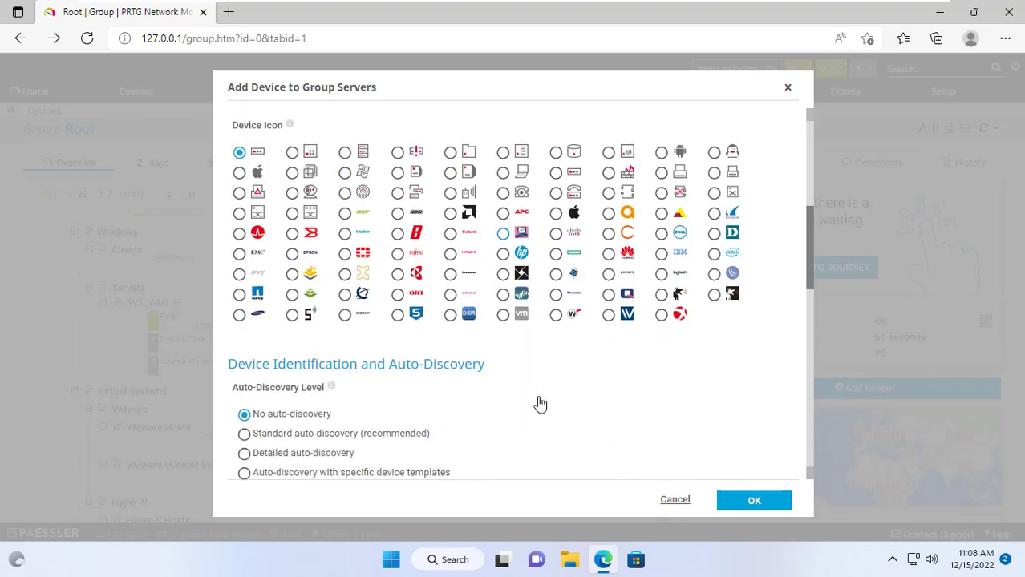
scroll(537, 403, "down", 4)
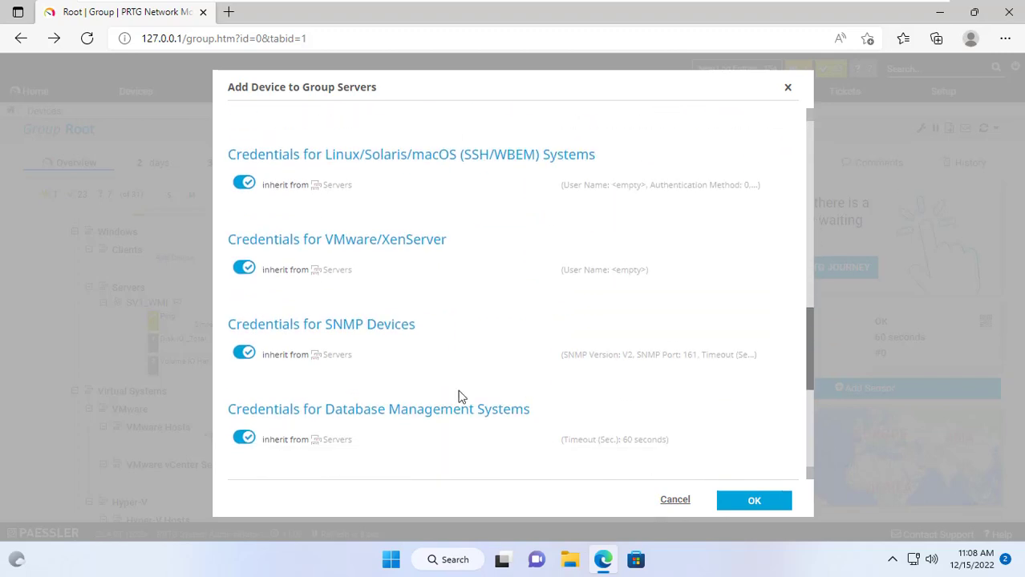
left_click(246, 356)
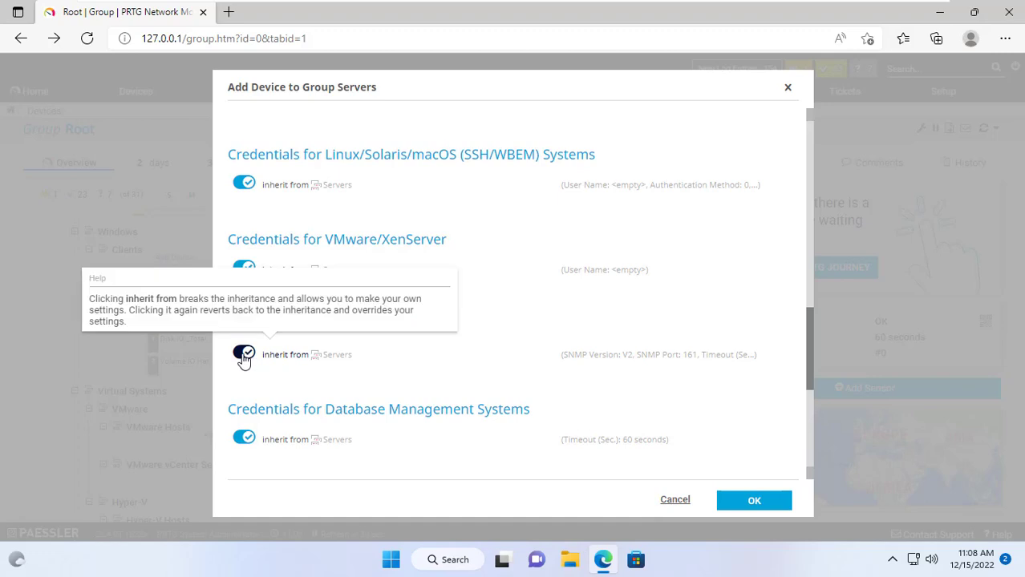
scroll(352, 429, "down", 1)
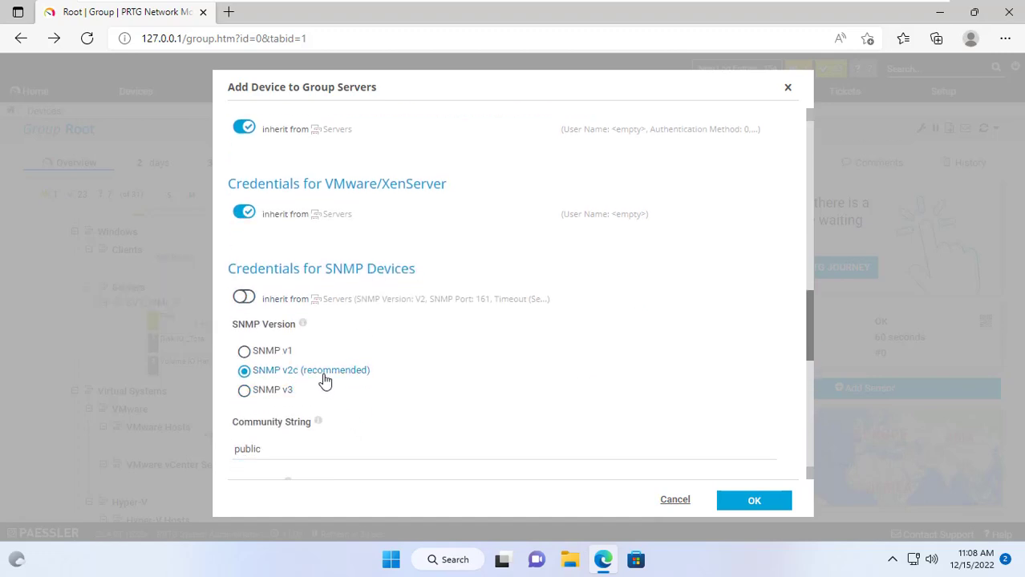
scroll(337, 377, "down", 2)
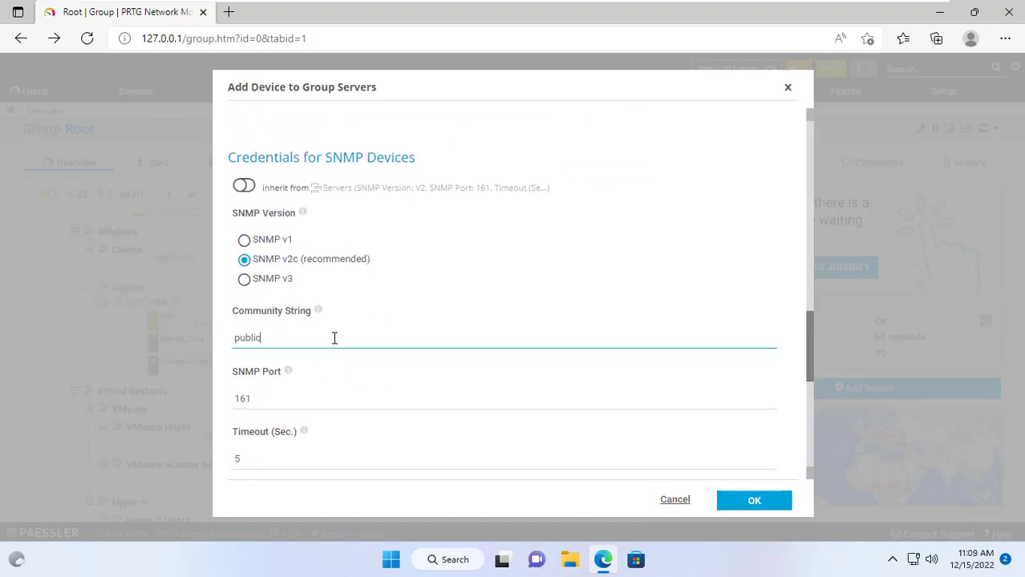
scroll(343, 361, "down", 2)
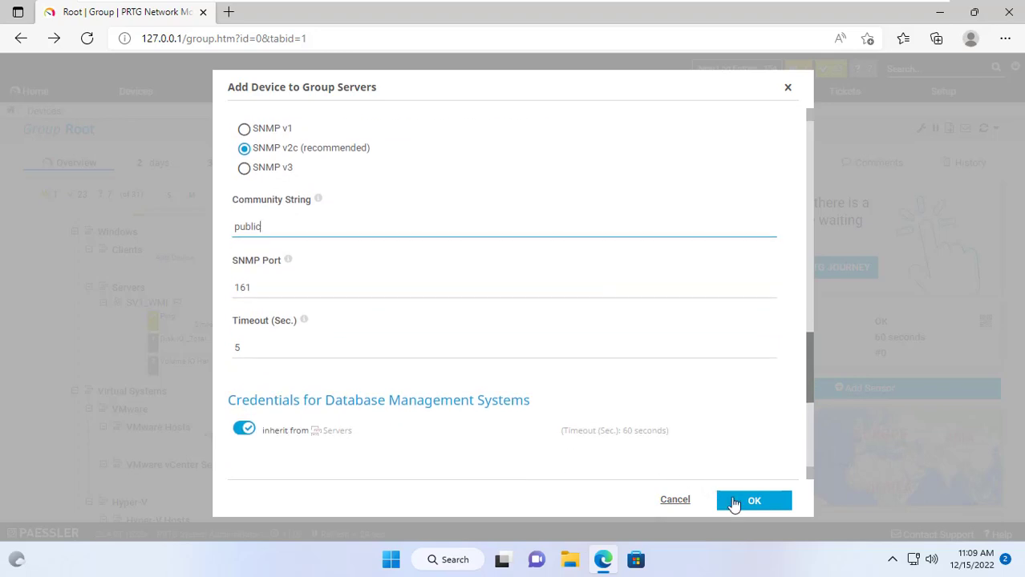
left_click(745, 501)
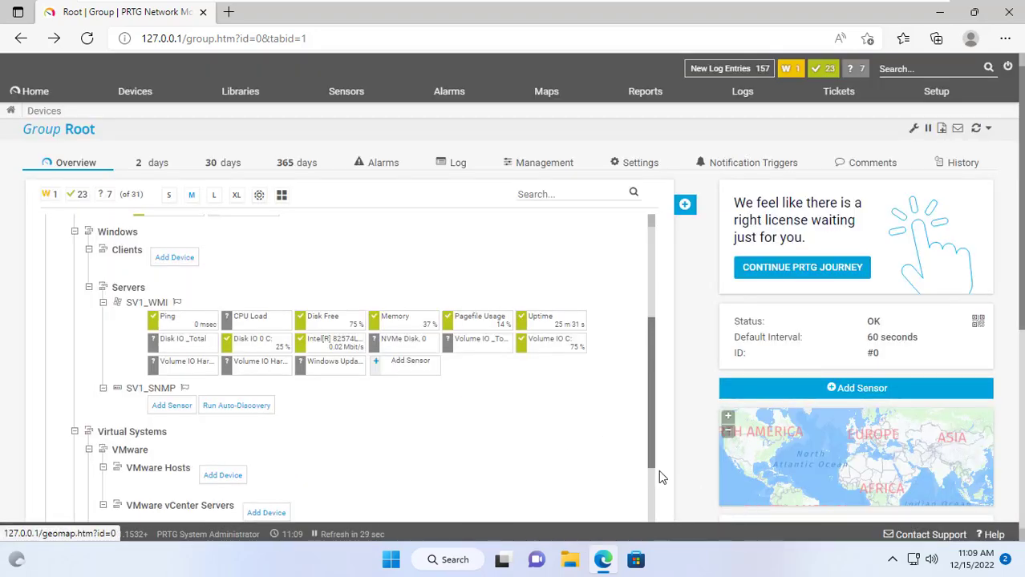
Run auto-discovery on SV1_SNMP to find its Ping, Ethernet, CPU, Disk, Memory and Uptime sensors.
left_click(255, 408)
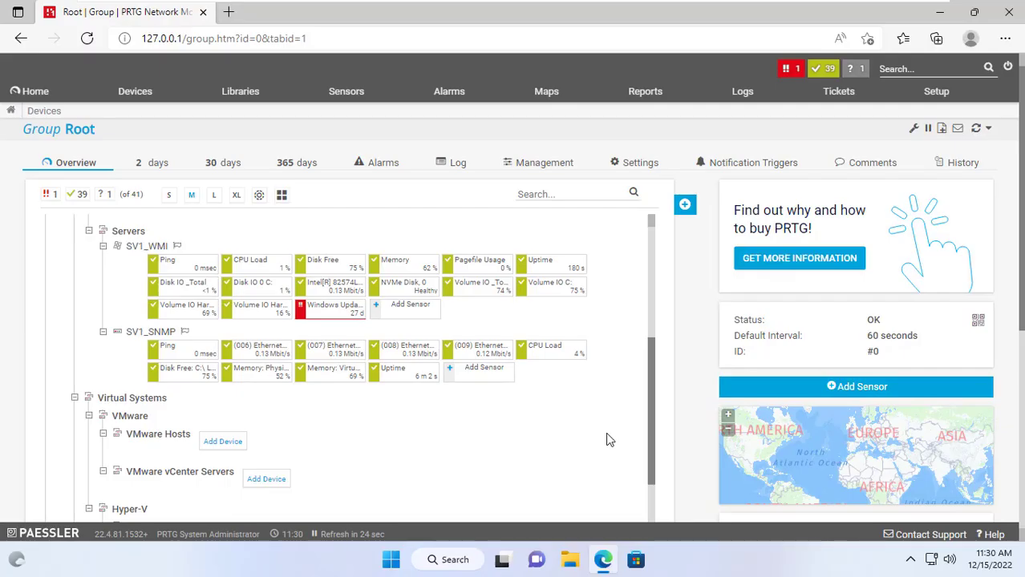